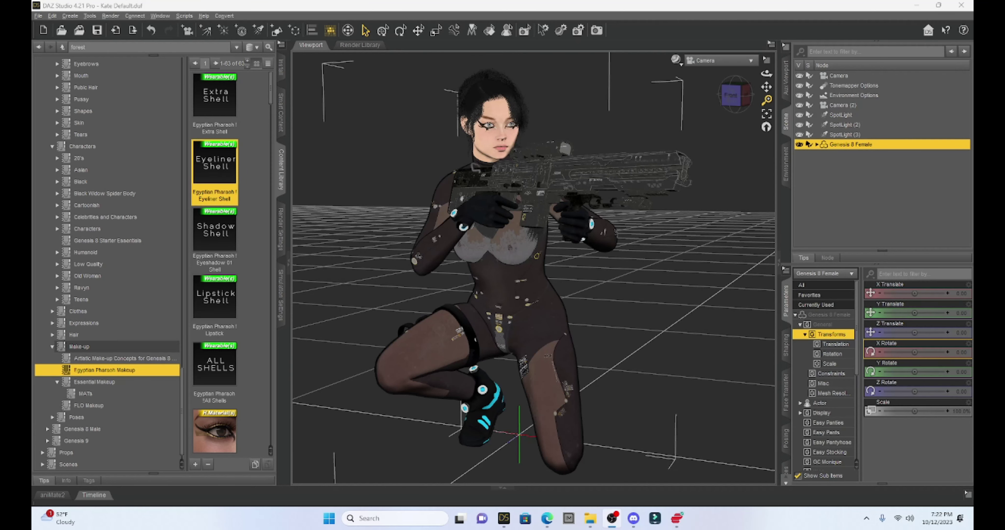
Step: Add the BTF Rock01 prop from the forest search results and scale it down uniformly
drag(732, 99, 766, 121)
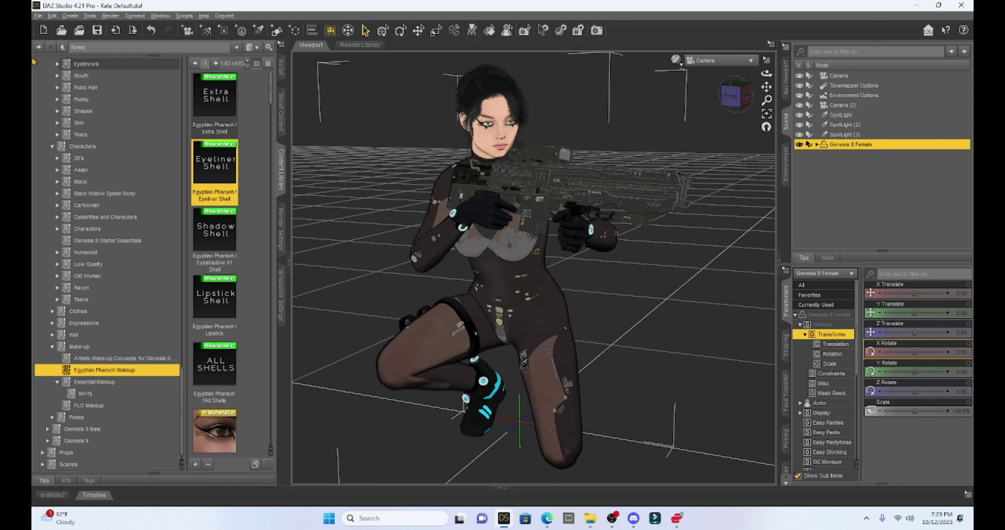
click(39, 48)
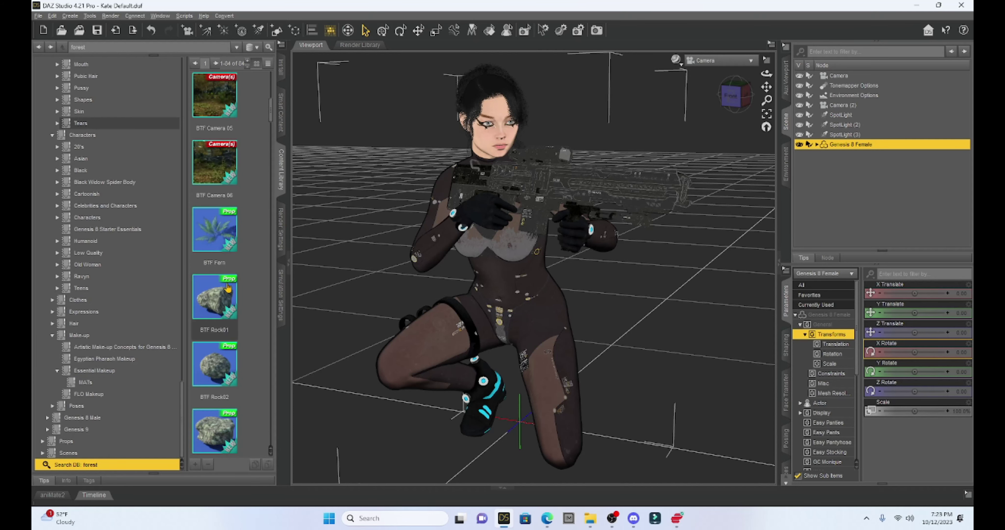
double_click(224, 298)
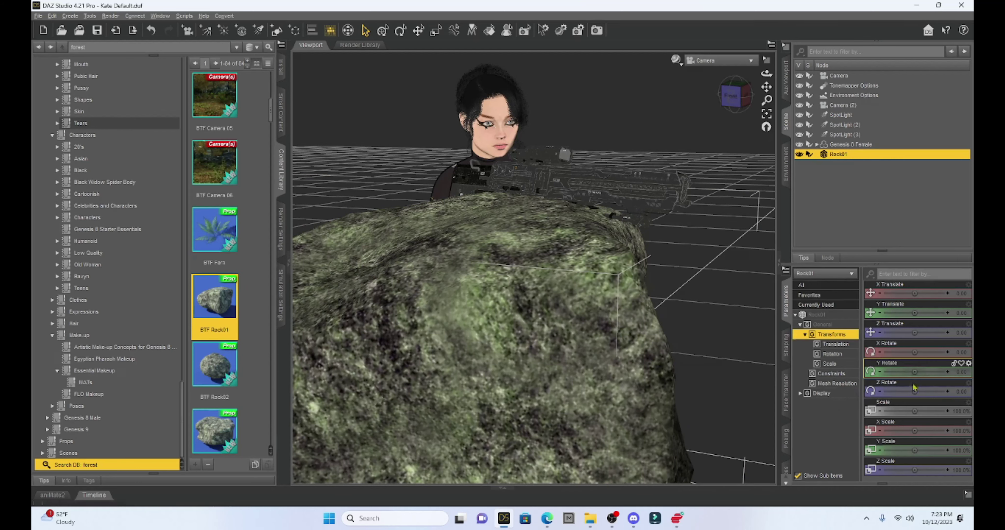
drag(918, 415, 901, 412)
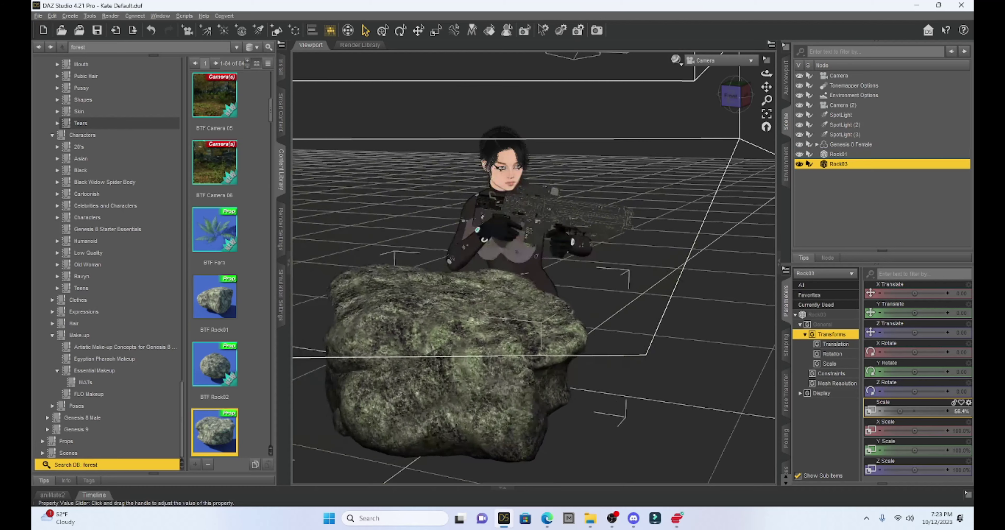
Step: Scale Rock03 down to about 53%, shift it along X to 76.82 and rotate it about Y to -31.35
drag(900, 412, 899, 411)
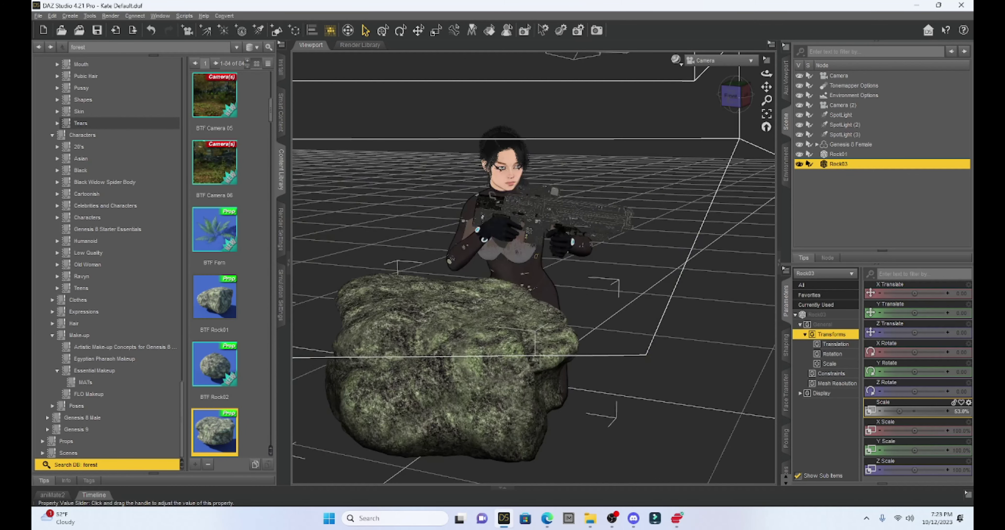
drag(914, 293, 926, 294)
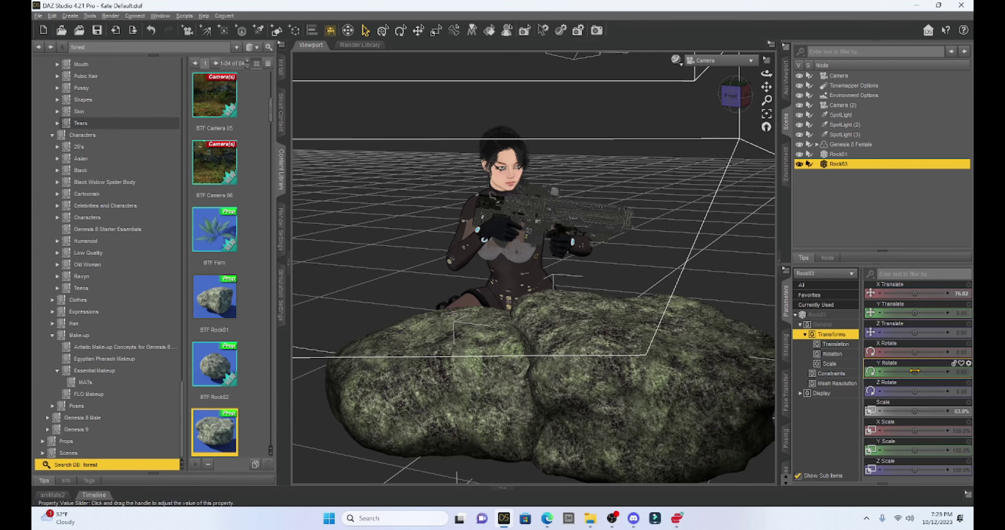
drag(914, 372, 893, 372)
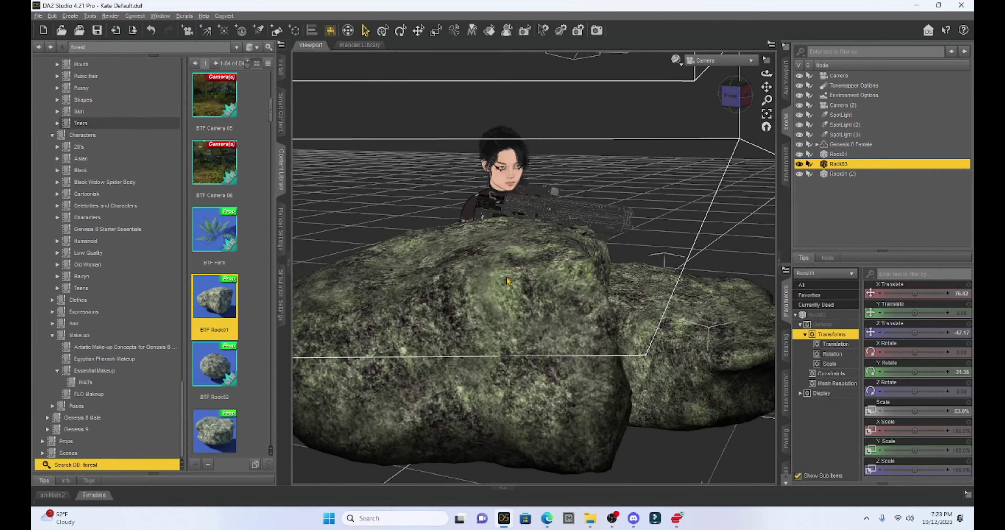
Step: Raise the second Rock01 copy along Y to stack it on top of the lower boulders
drag(915, 313, 920, 313)
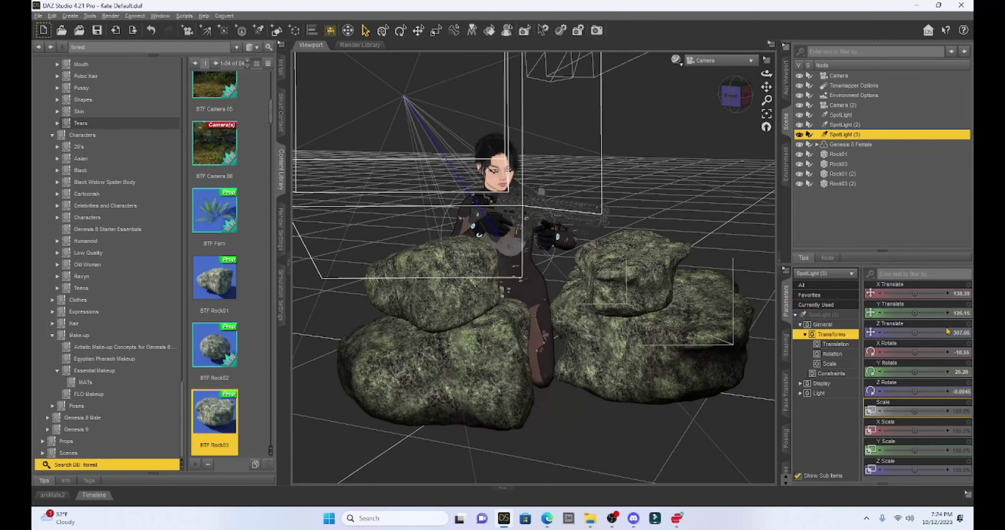
drag(767, 86, 767, 87)
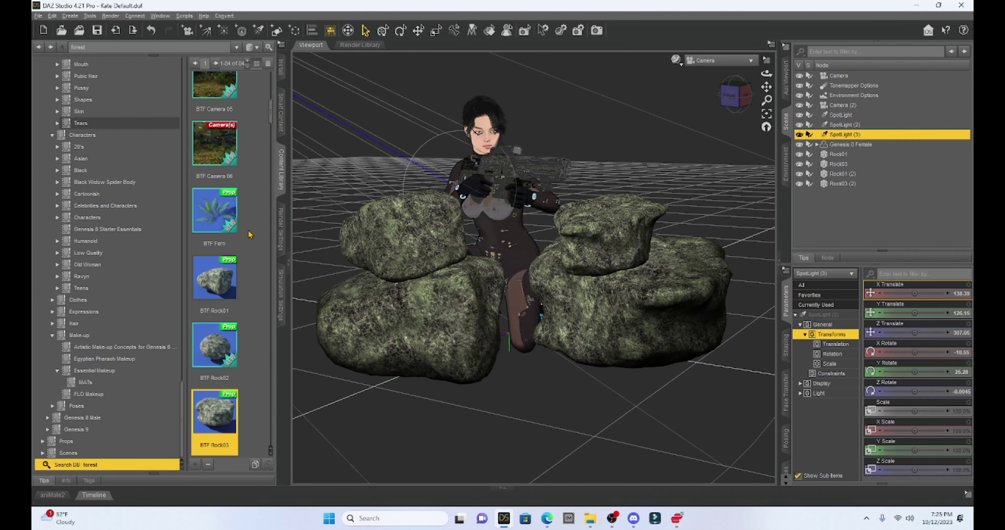
Step: Find the My beautiful forest set in the forest search results and add it around the character and rocks
scroll(250, 234, down, 3)
scroll(250, 235, down, 3)
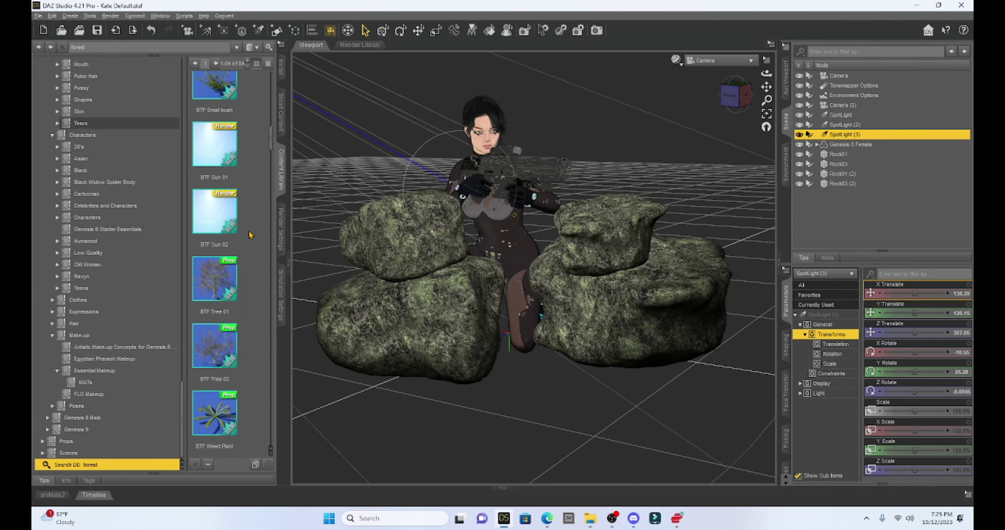
scroll(256, 238, down, 3)
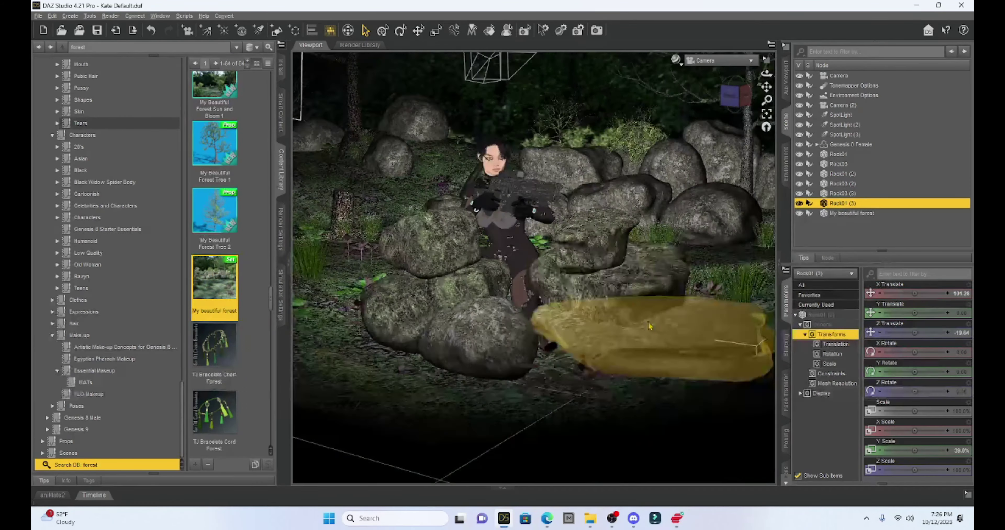
middle_drag(650, 326, 657, 315)
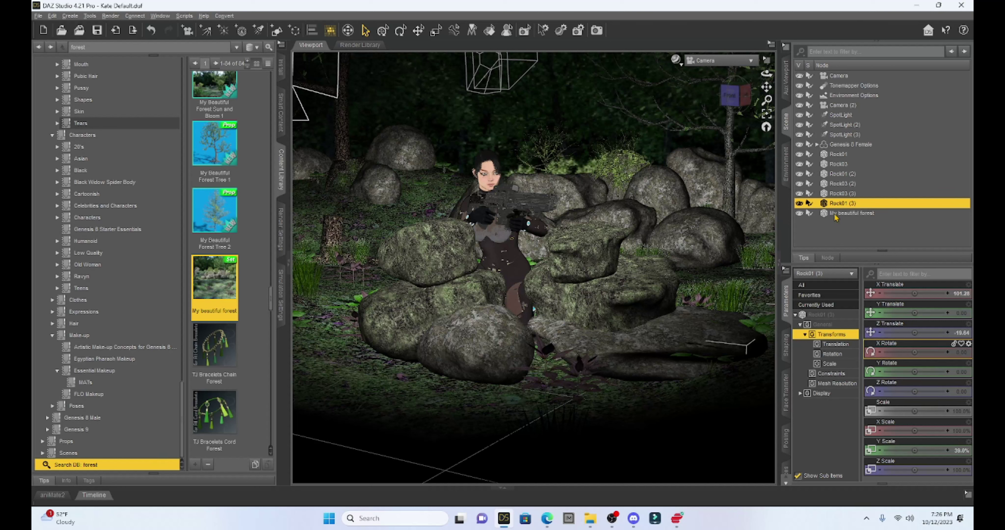
Step: Group all six rocks and the My beautiful forest set into a new group named Scene
click(842, 155)
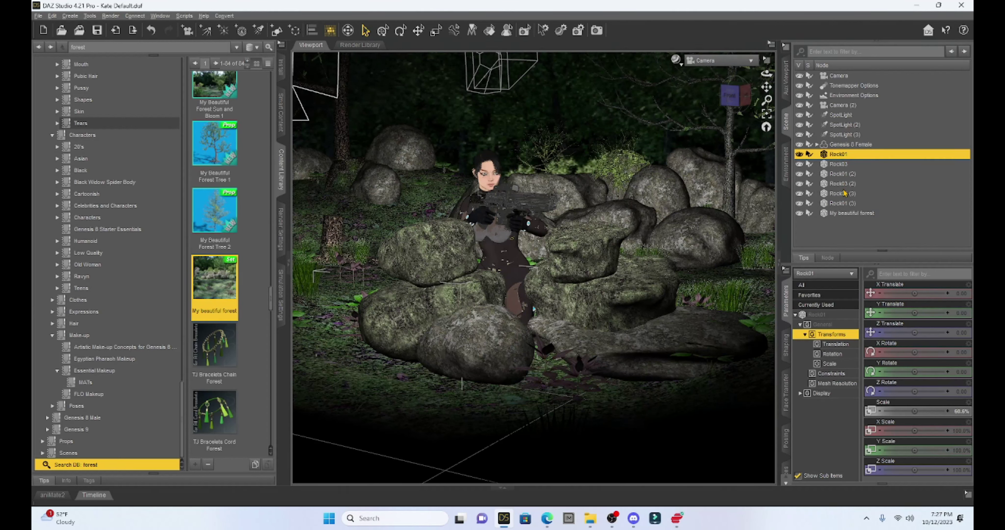
shift+click(835, 213)
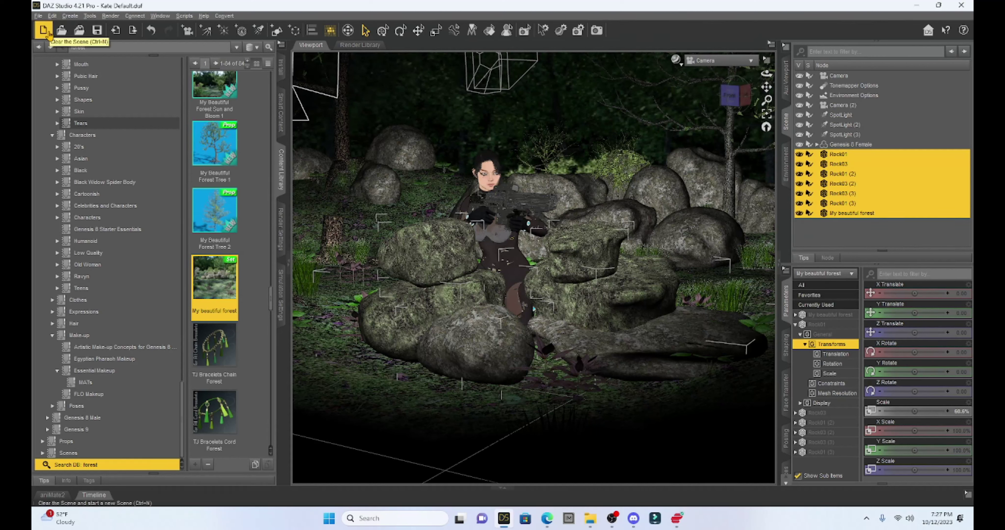
click(70, 16)
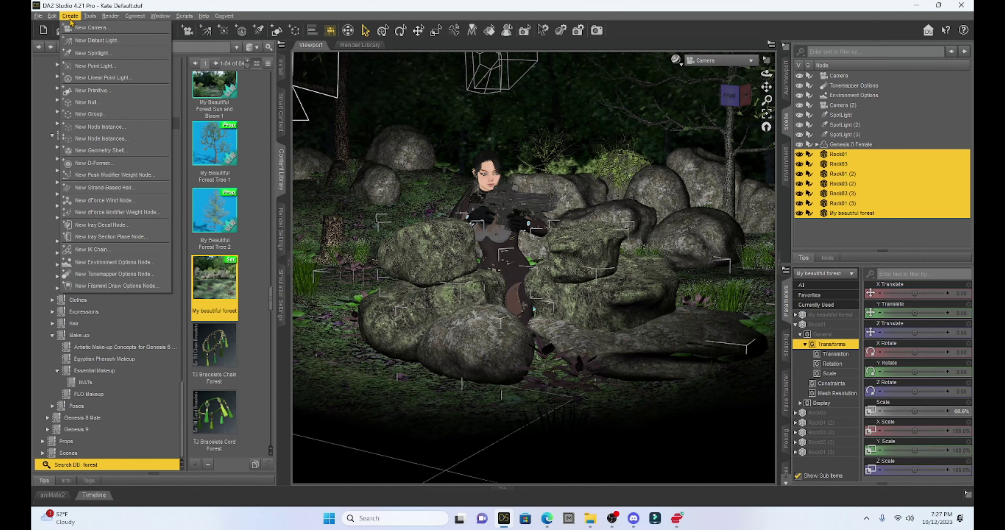
click(103, 117)
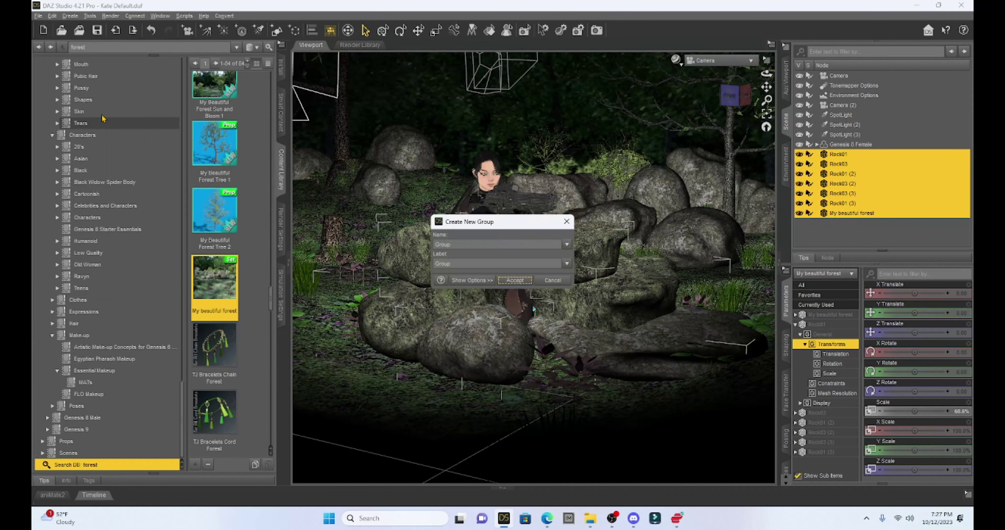
double_click(454, 244)
text(Scene)
key(Return)
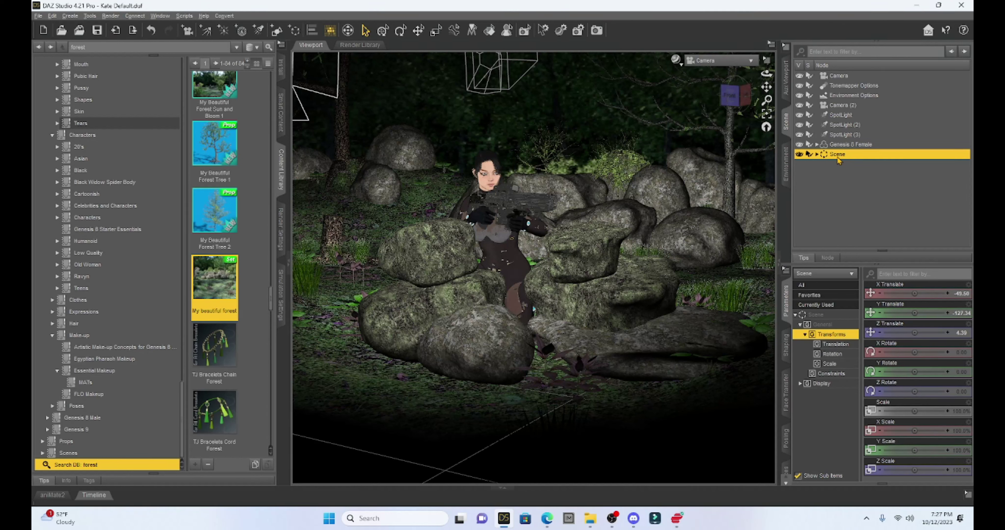
Step: Expand the Scene group to show its contents and shift the whole group along the Z axis
click(817, 154)
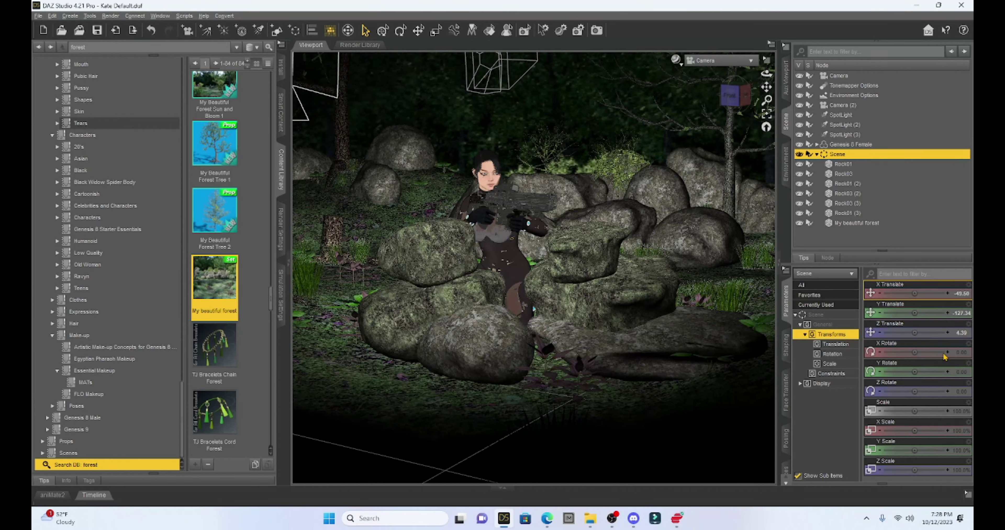
mouse_move(914, 331)
mouse_down()
mouse_move(930, 332)
mouse_move(898, 332)
mouse_up()
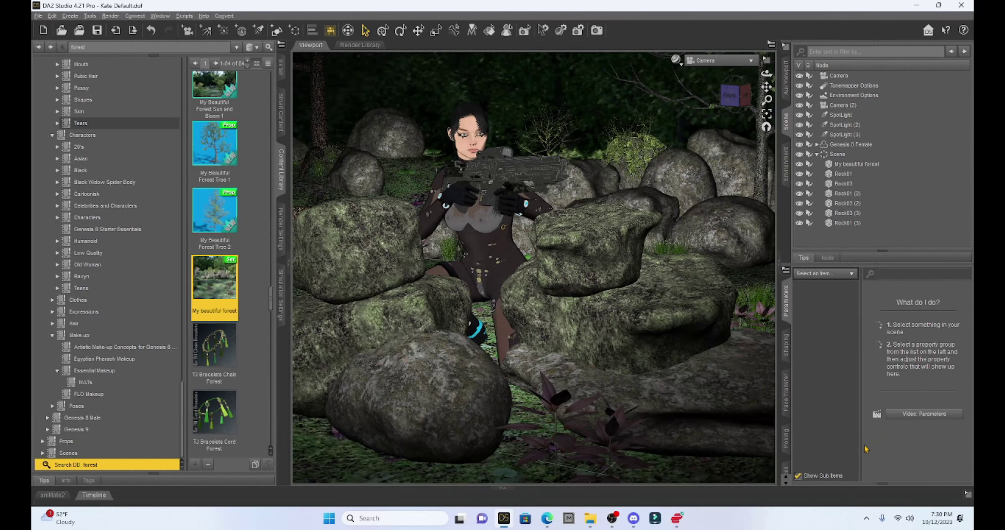
Step: Group the six rocks inside the Scene group into a new subgroup named Rocks
click(844, 174)
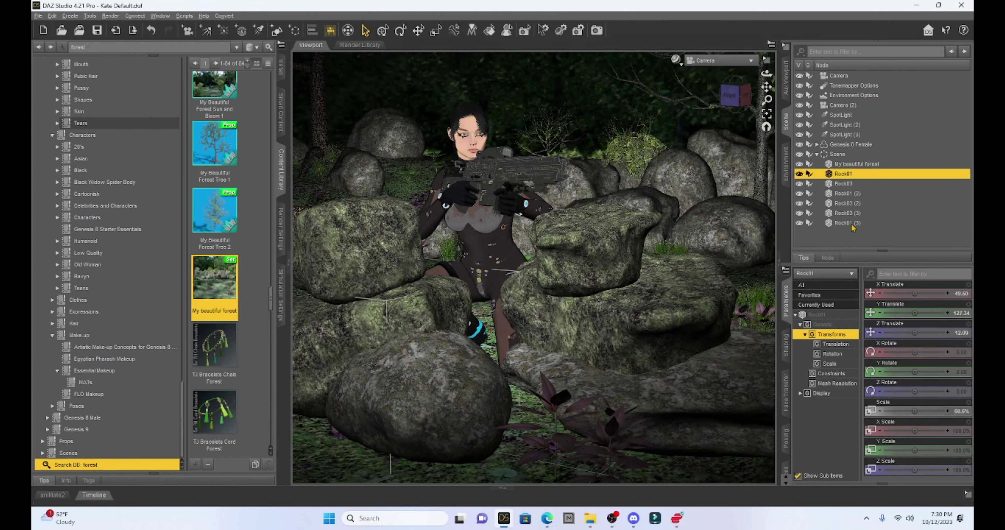
shift+click(844, 223)
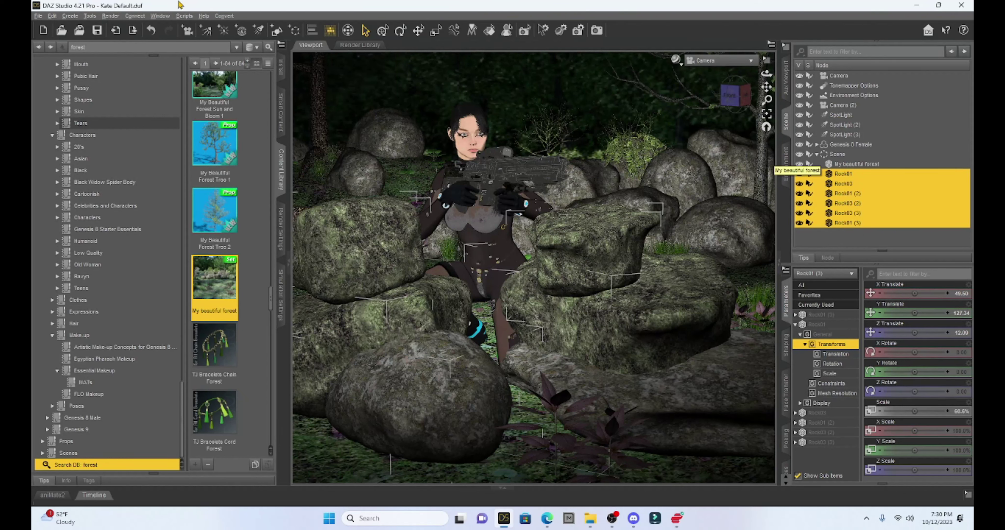
click(70, 15)
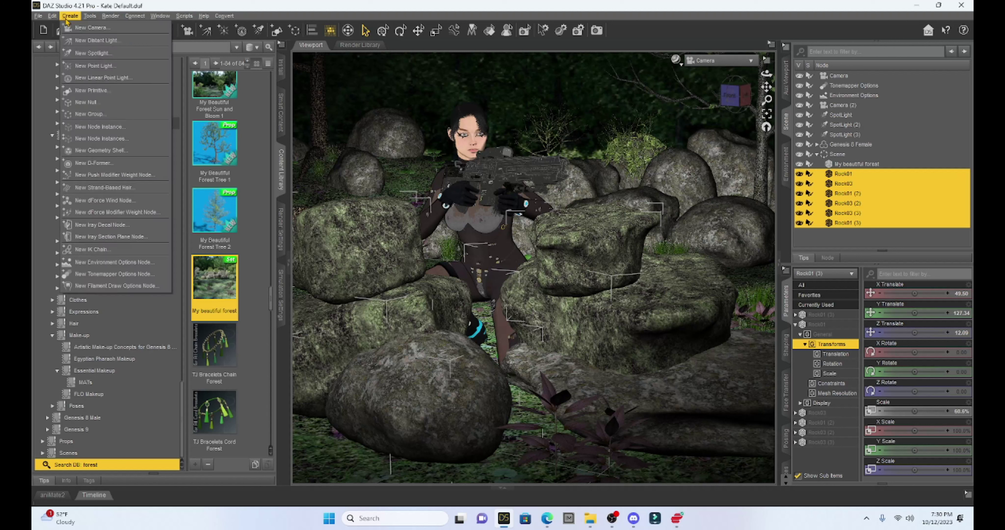
click(112, 114)
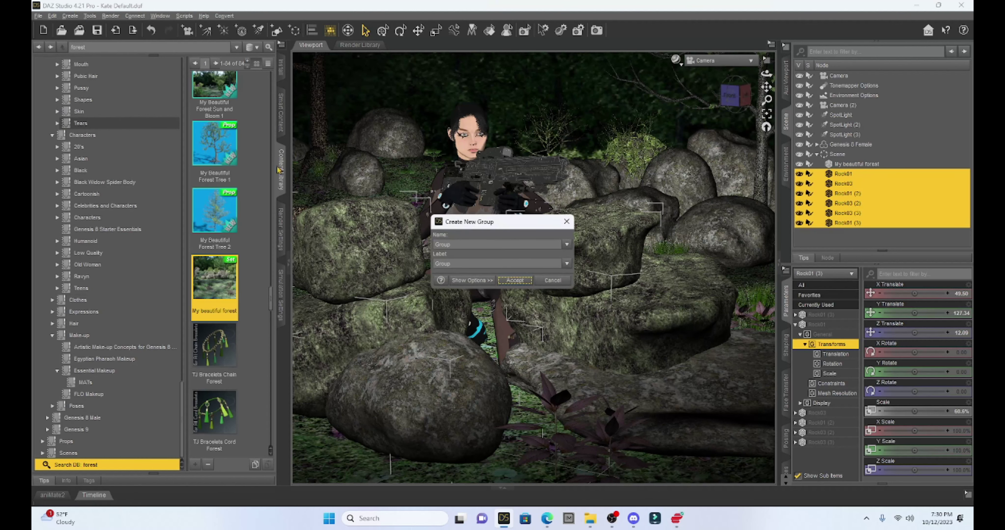
double_click(453, 244)
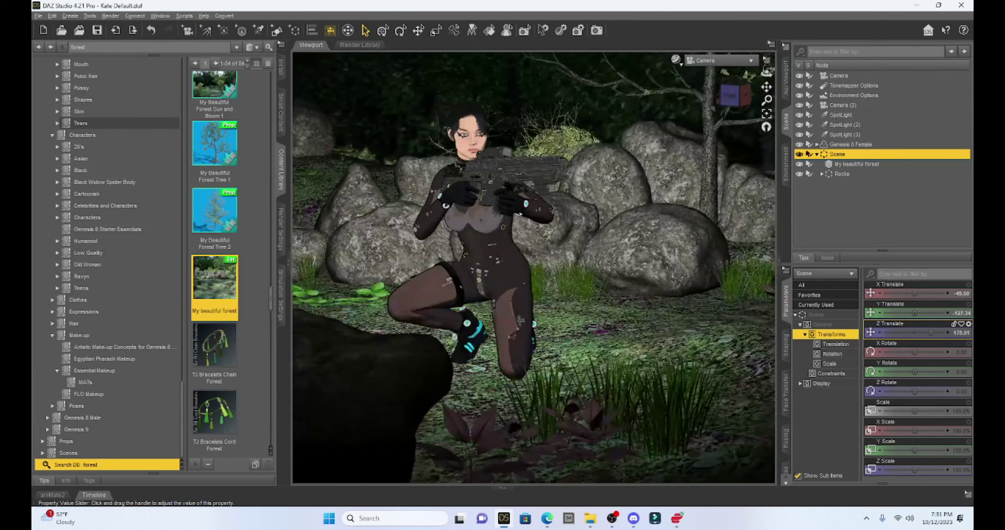
Step: Shift the Scene group along Z to about 54 and the Rocks subgroup along Z to about -169
drag(930, 333, 927, 333)
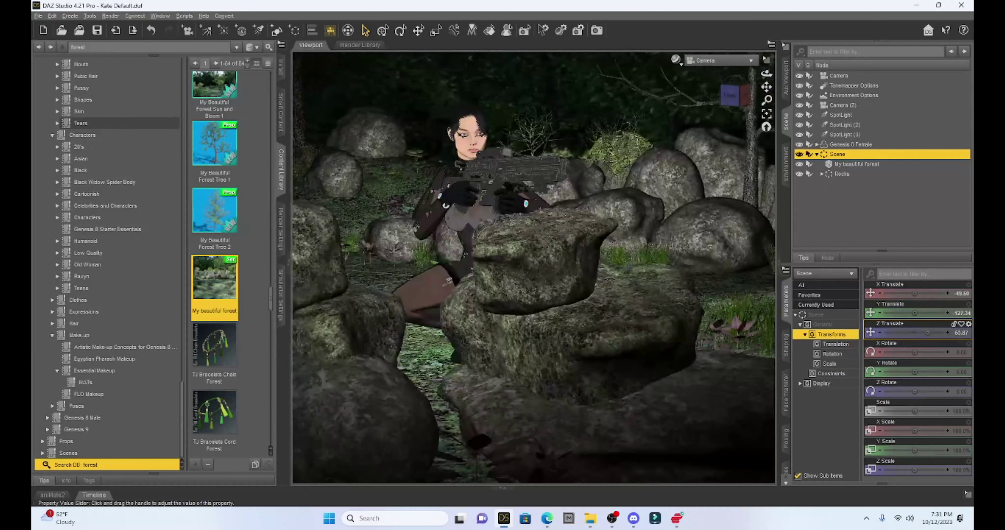
click(840, 174)
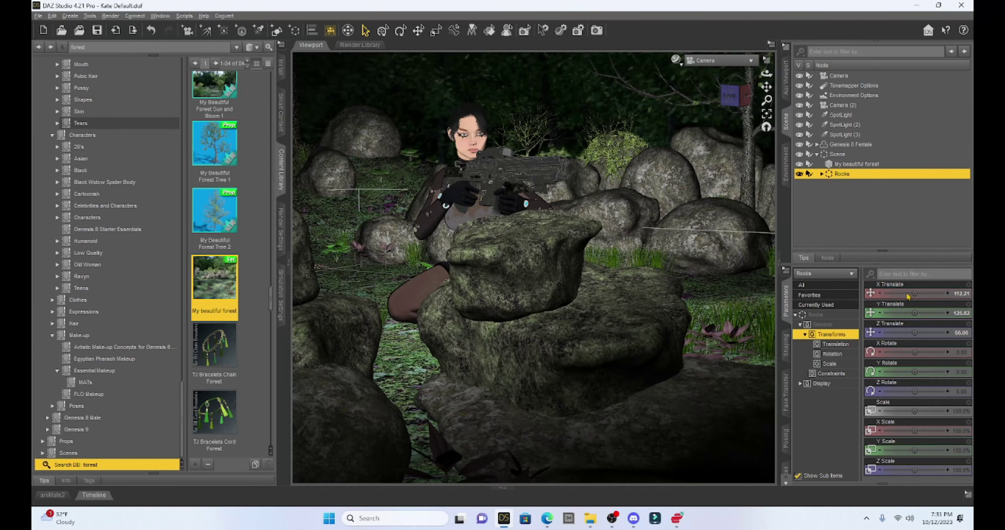
drag(914, 332, 898, 333)
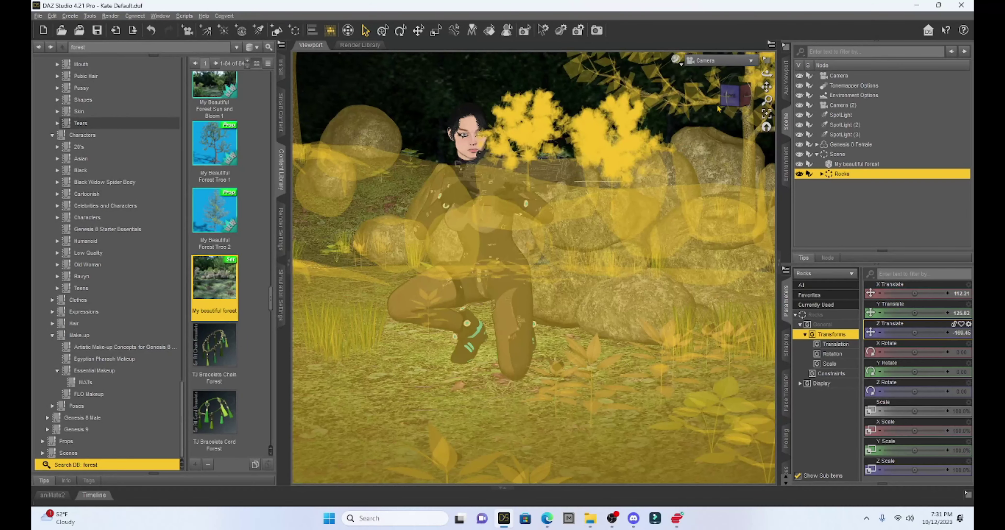
Step: Reposition the Scene group around the kneeling character at about X 90.76 and Z 344.57
mouse_move(766, 73)
mouse_down()
mouse_move(761, 84)
mouse_move(764, 65)
mouse_up()
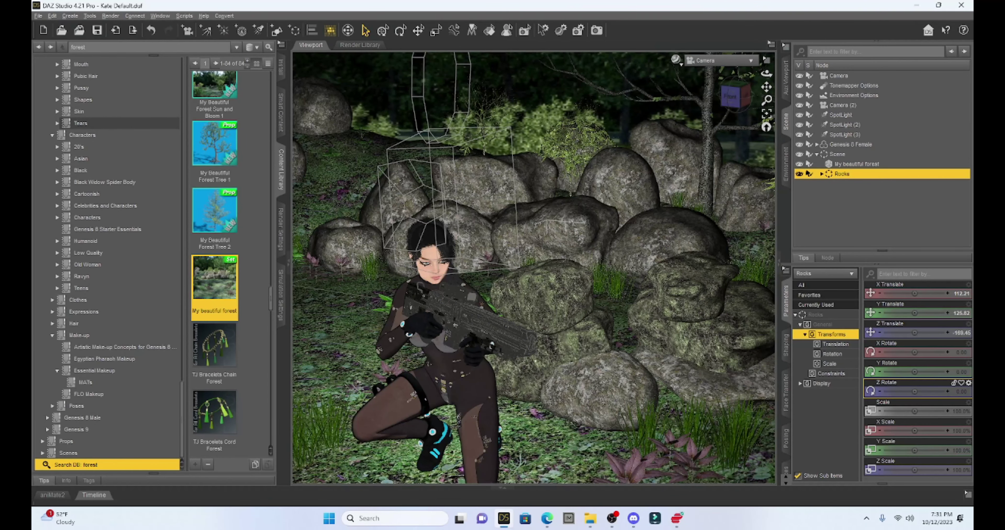
click(484, 391)
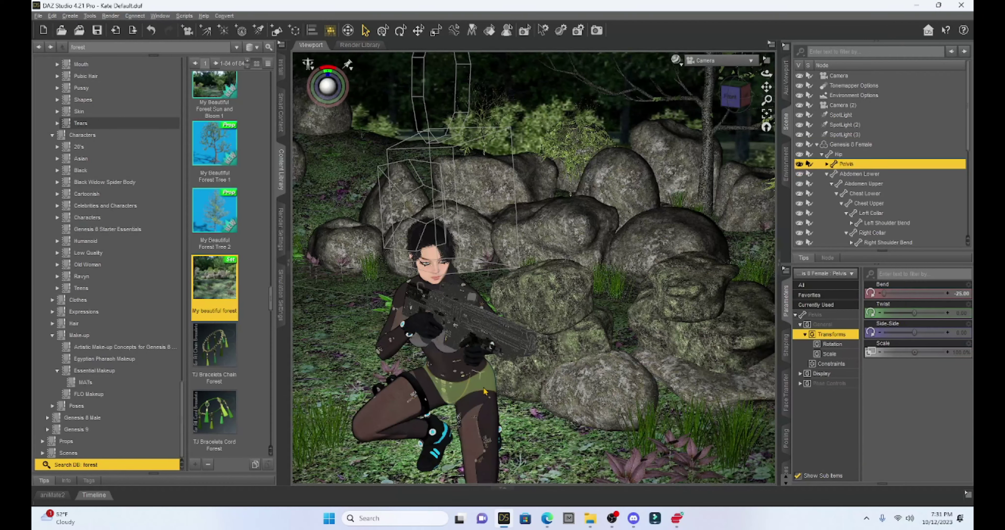
click(484, 391)
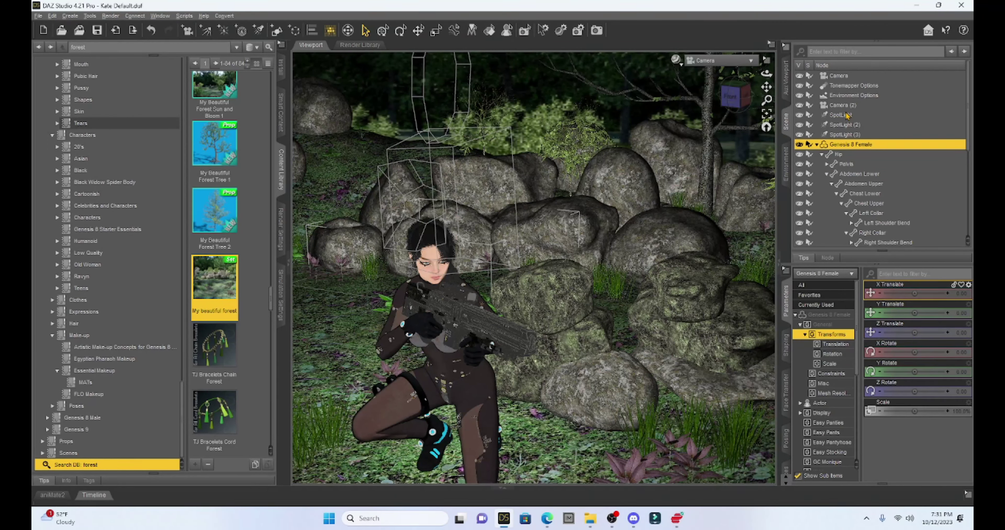
scroll(847, 156, down, 5)
click(829, 242)
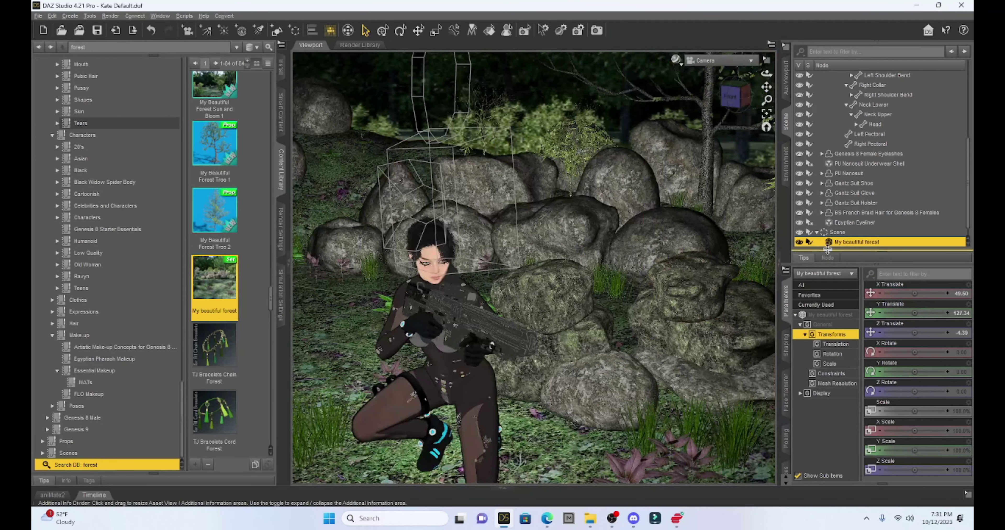
click(839, 234)
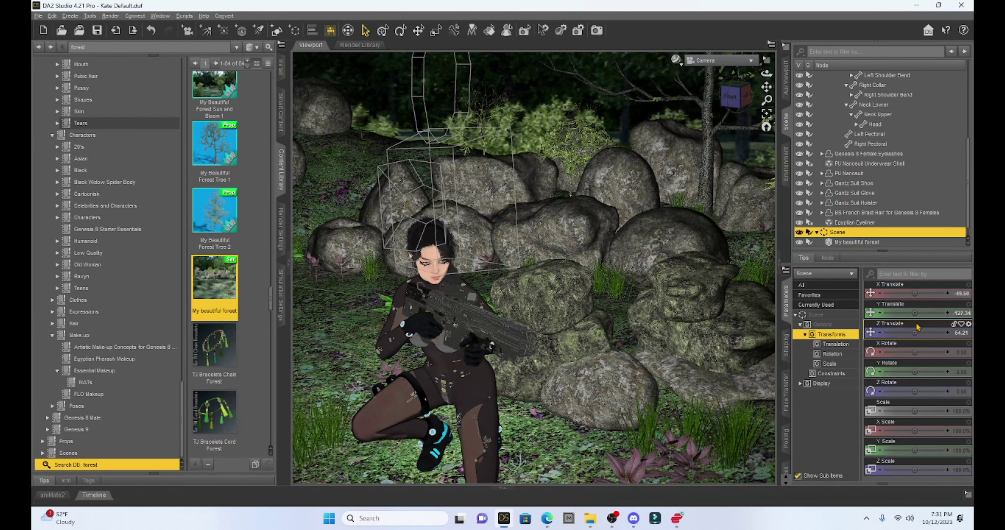
drag(914, 333, 932, 332)
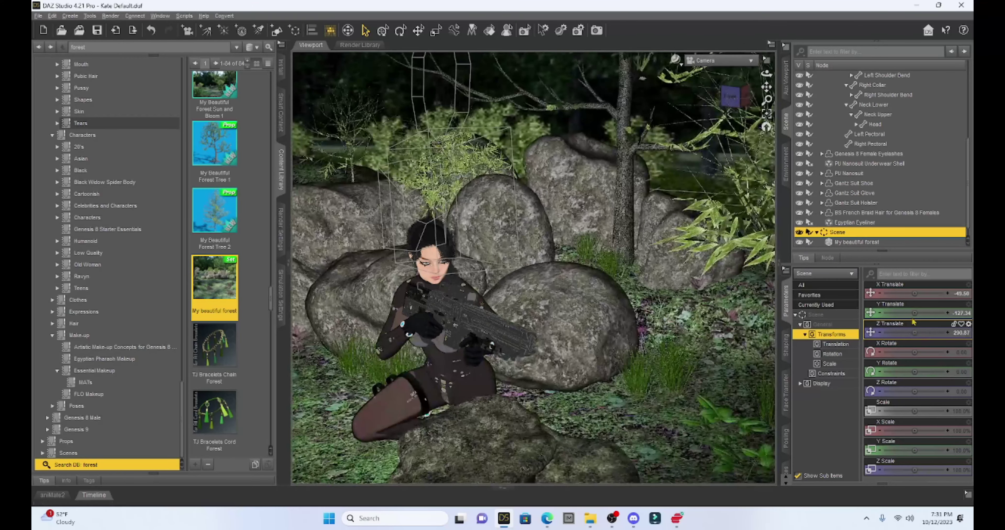
drag(912, 293, 932, 293)
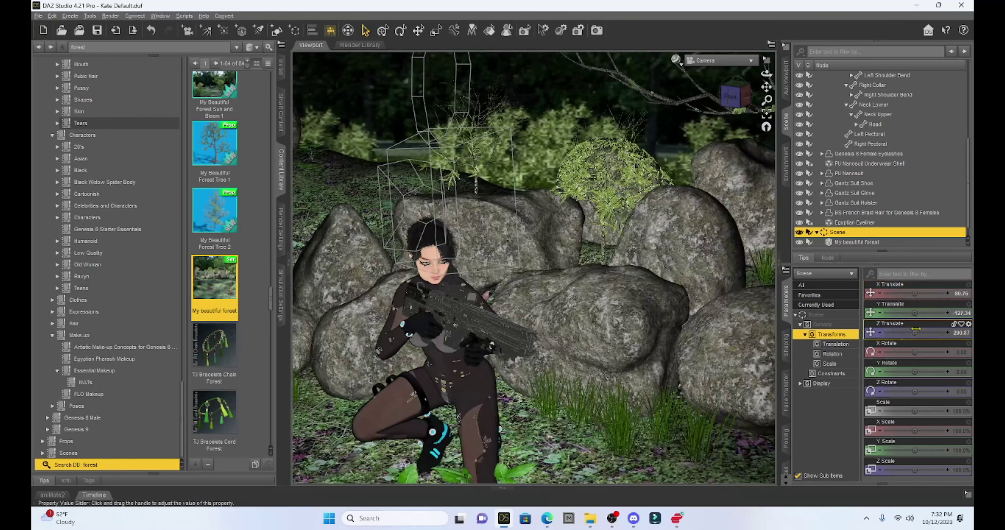
mouse_move(915, 332)
mouse_down()
mouse_move(904, 332)
mouse_move(933, 333)
mouse_move(913, 334)
mouse_up()
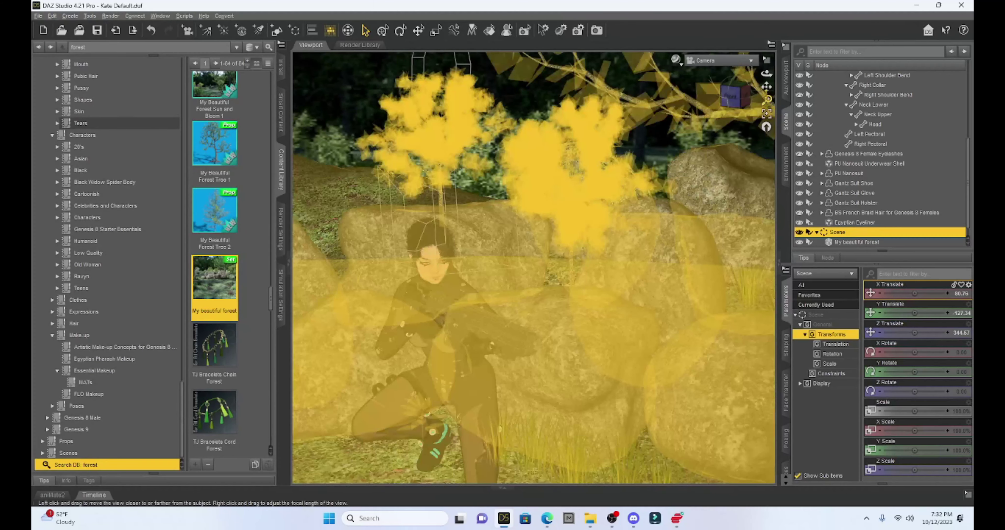
Step: Shift the Rocks subgroup in front of the kneeling character to about X -15.8 and Z -208
drag(767, 87, 772, 50)
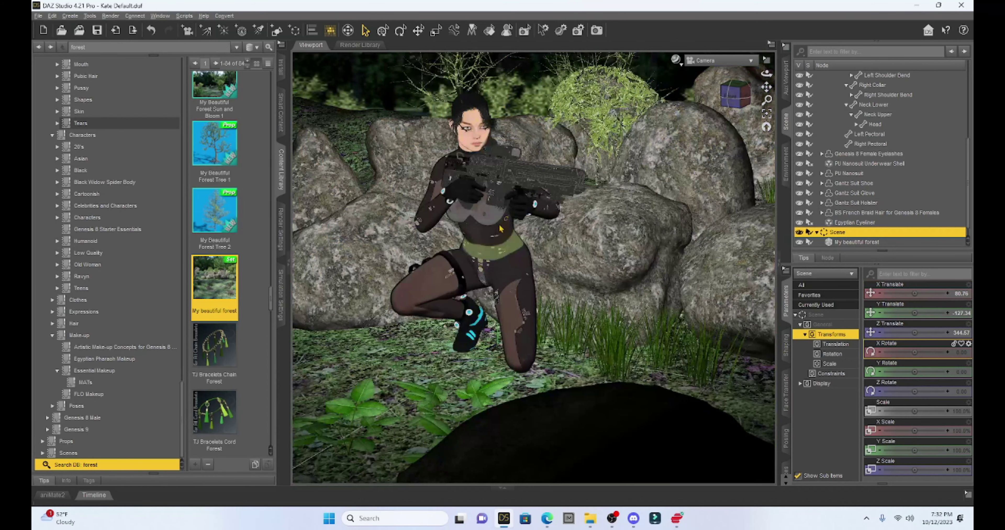
click(488, 223)
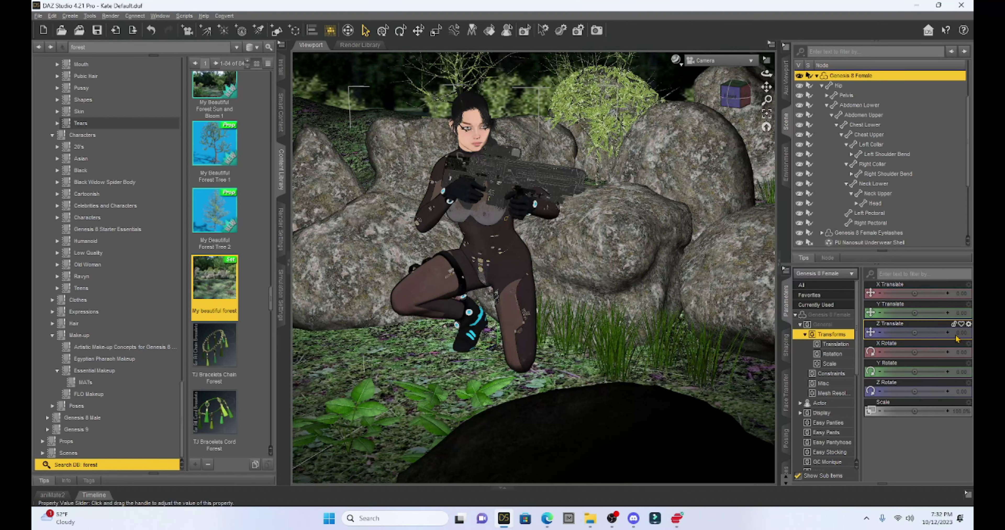
scroll(842, 167, down, 3)
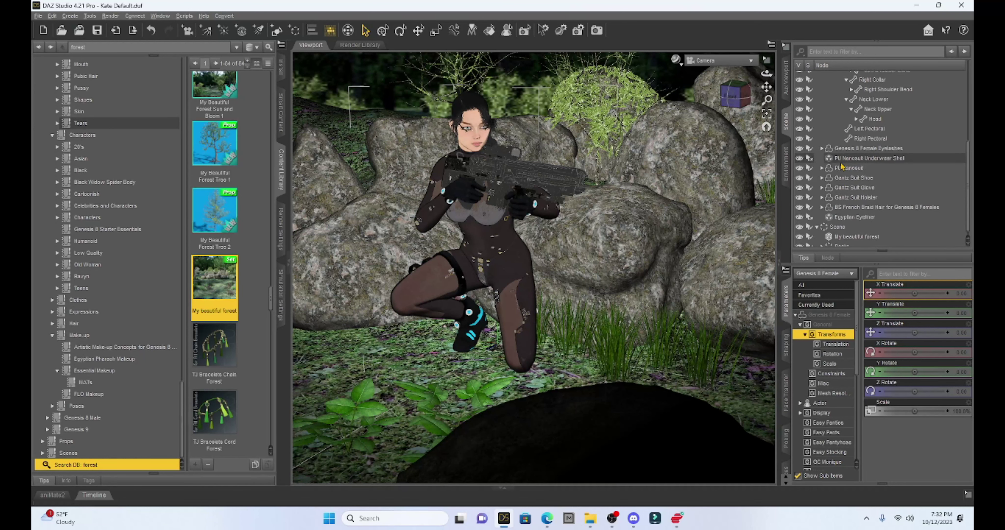
scroll(841, 168, down, 1)
click(842, 241)
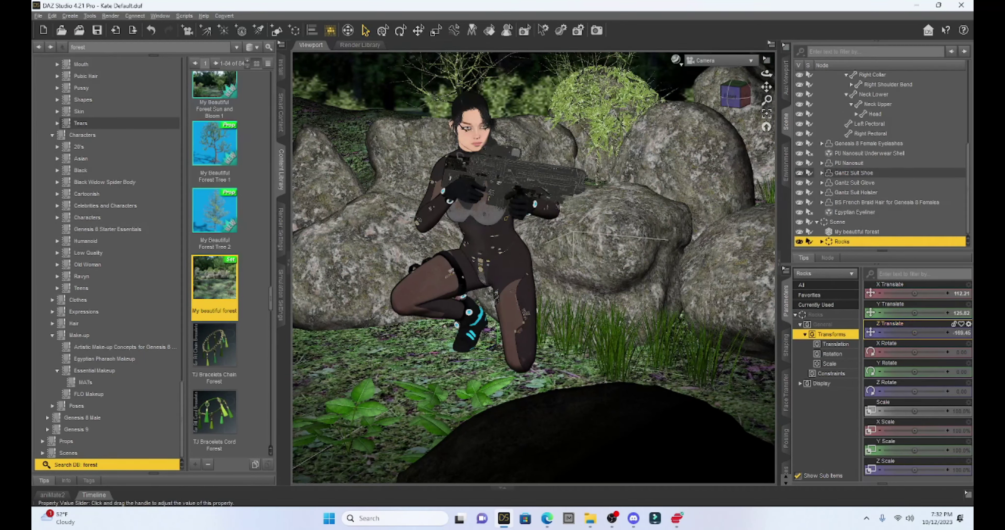
drag(915, 333, 903, 333)
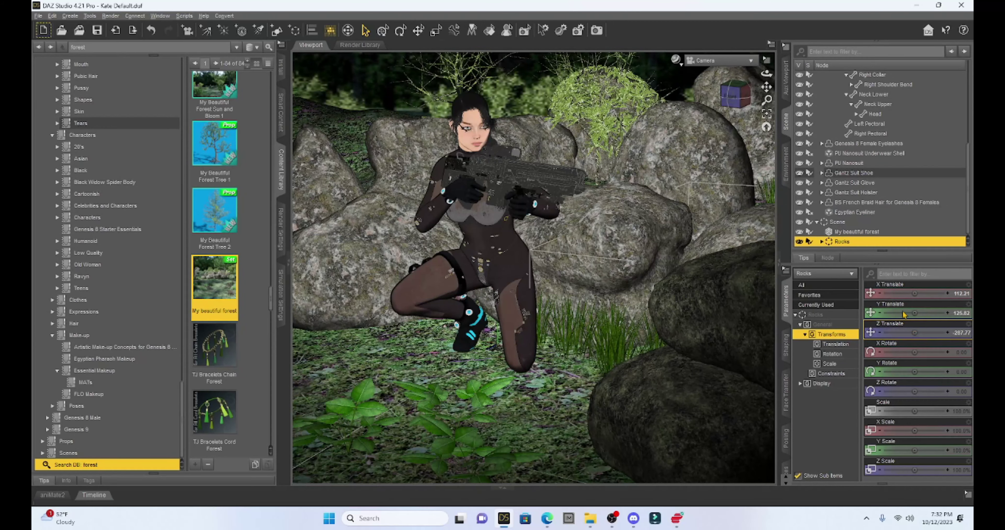
drag(915, 293, 900, 293)
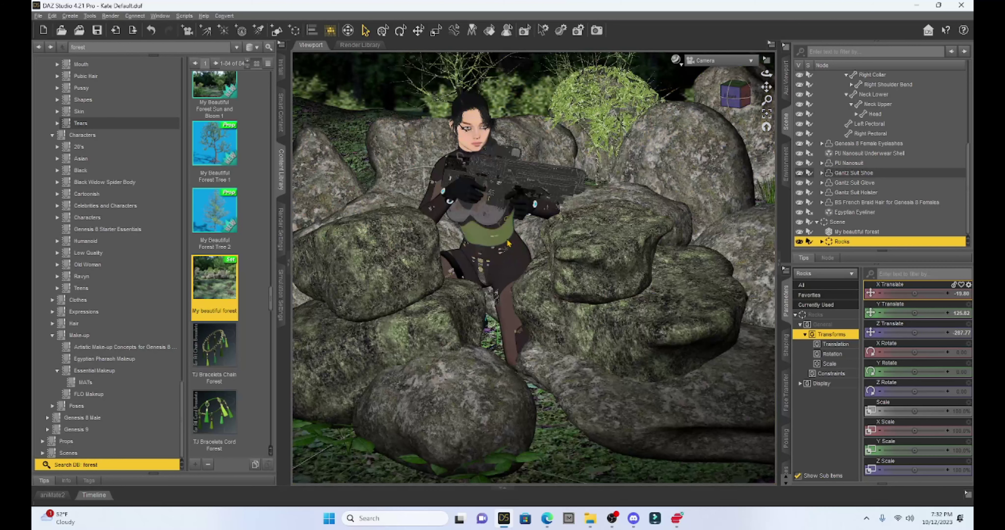
Step: Rotate the Genesis 8 Female figure to about -7.5 degrees on the Y axis and collapse its hierarchy
click(508, 243)
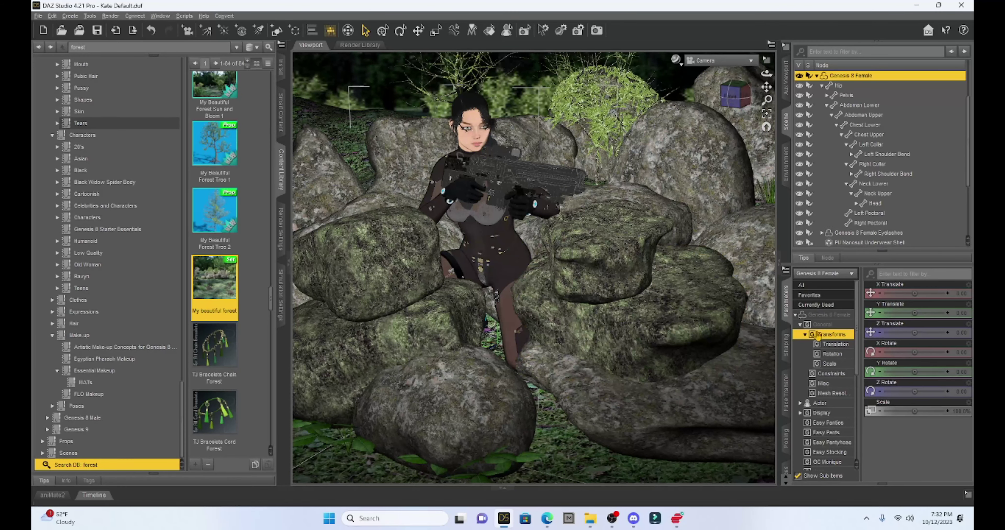
drag(914, 371, 907, 371)
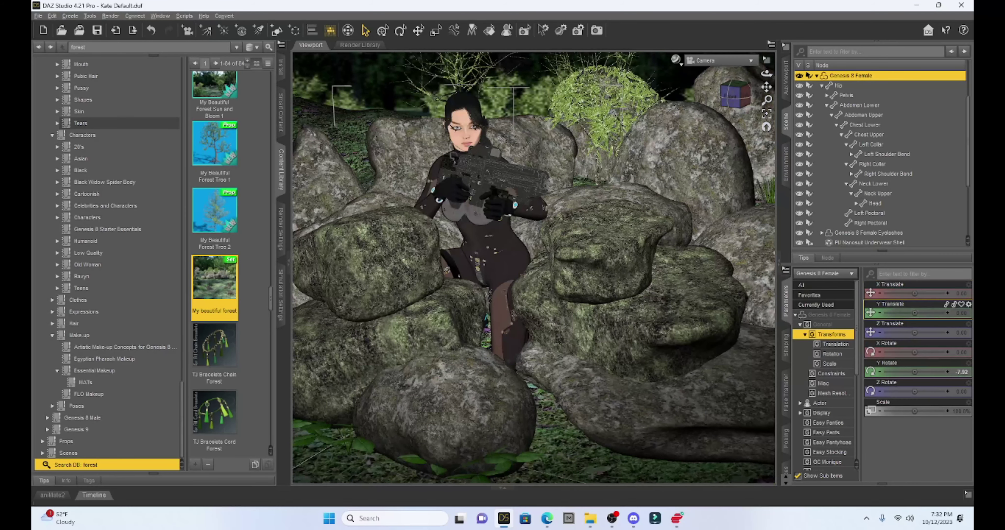
click(817, 76)
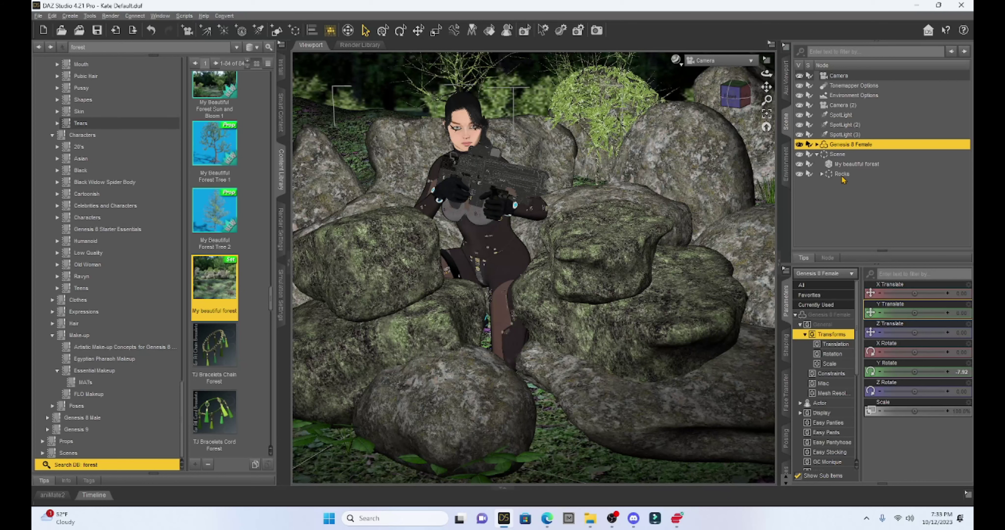
Step: Pull the camera back and reframe it to fit the character, the whole rock arrangement and the ground in front
scroll(624, 214, down, 3)
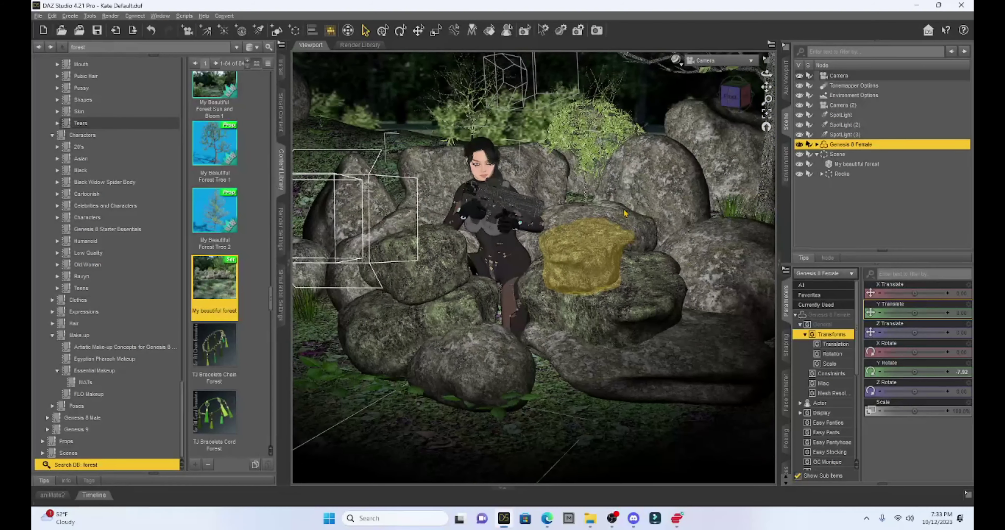
scroll(624, 213, down, 2)
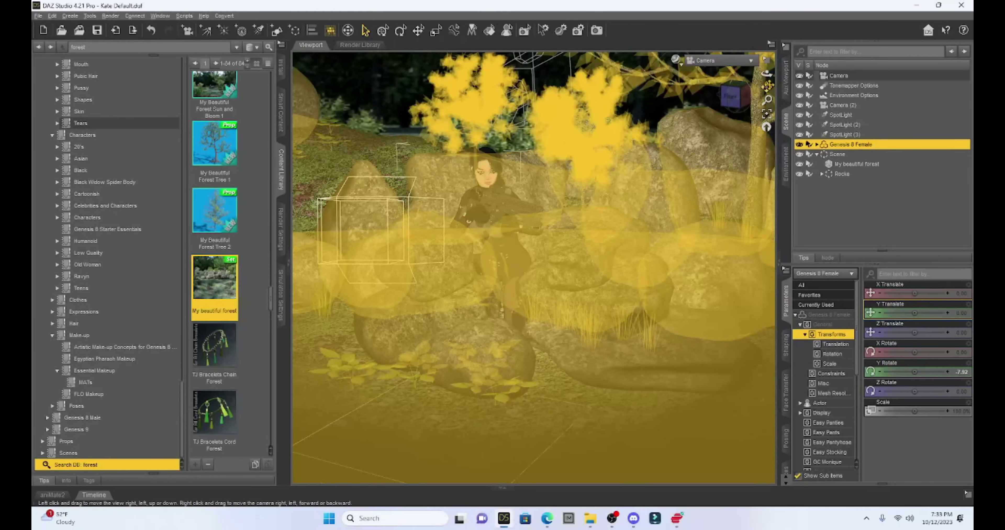
scroll(567, 268, up, 3)
scroll(567, 267, down, 4)
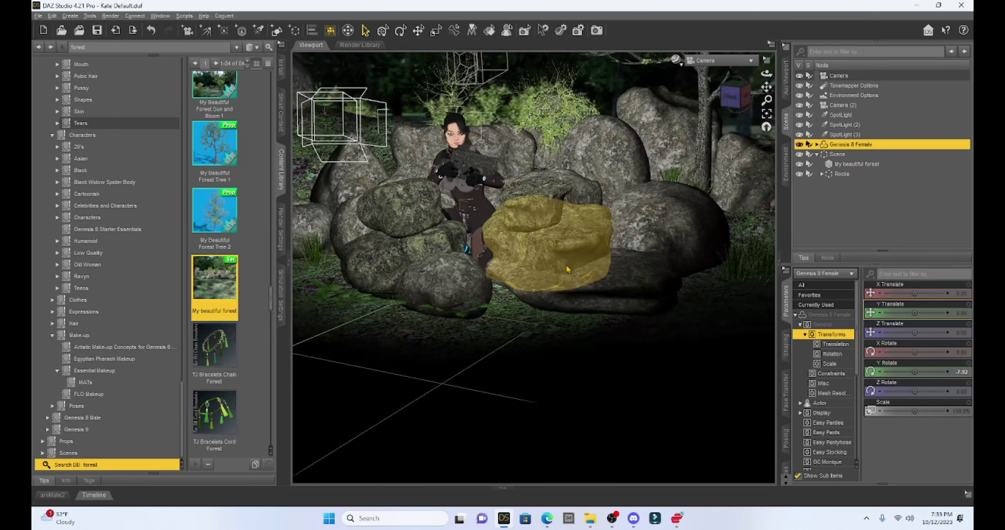
scroll(567, 264, down, 3)
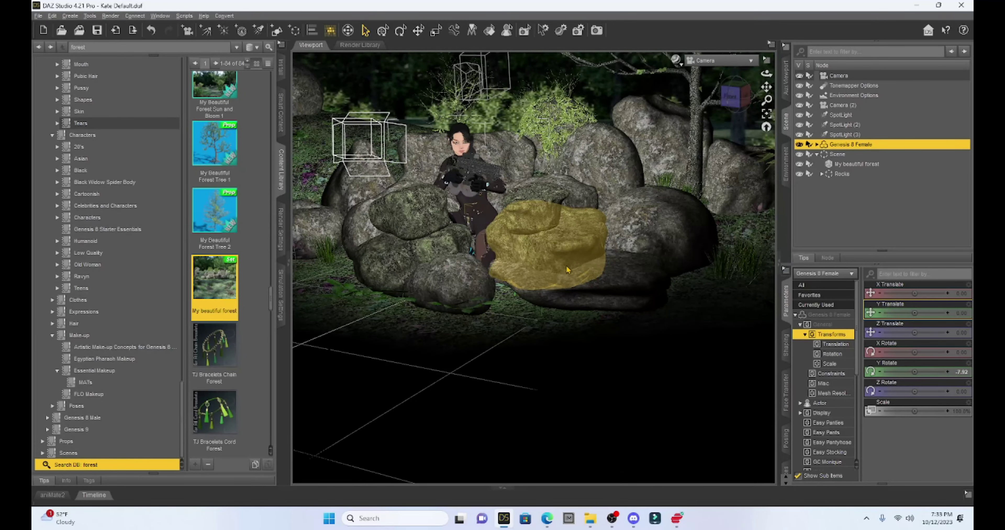
scroll(567, 263, up, 5)
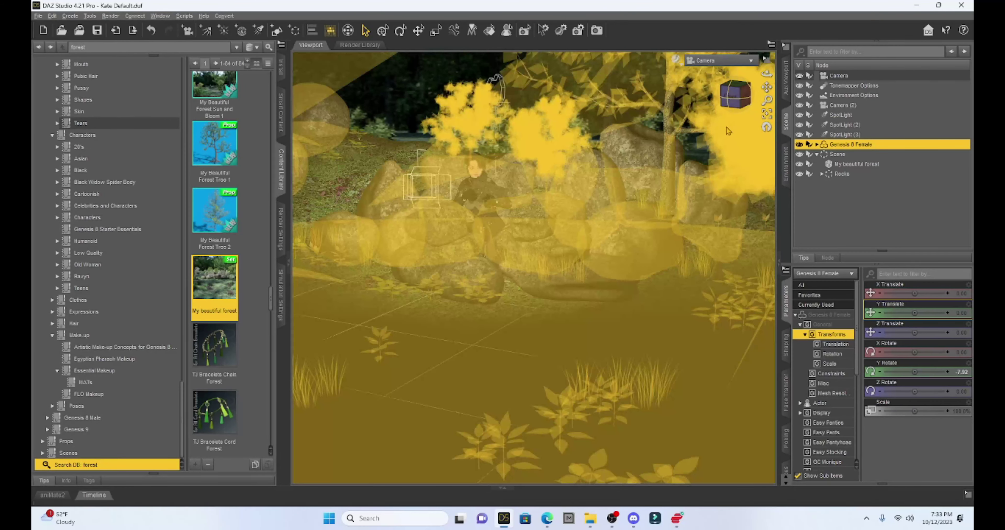
drag(766, 86, 786, 39)
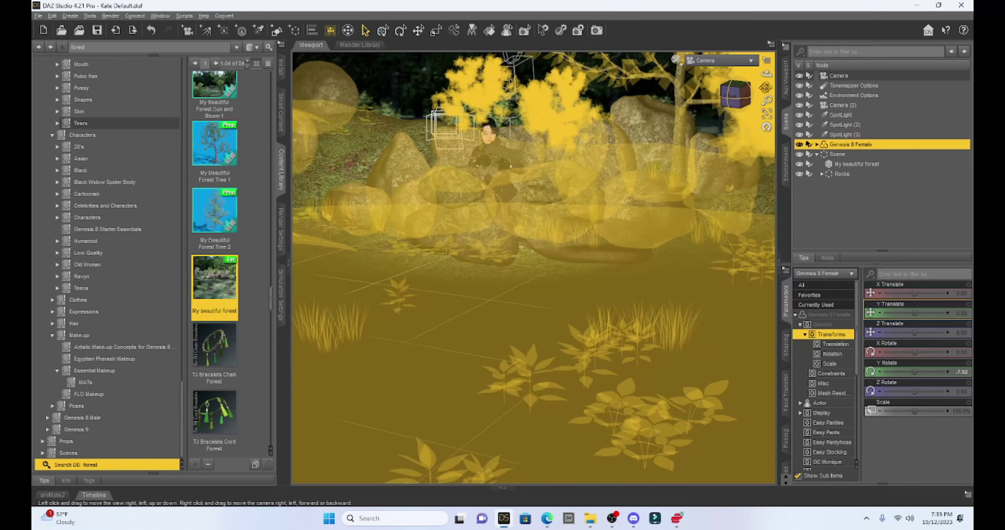
Step: Save the scene as "Group Tutorial" in the Group Tutorial folder, accepting the current scene save options
click(38, 16)
click(158, 89)
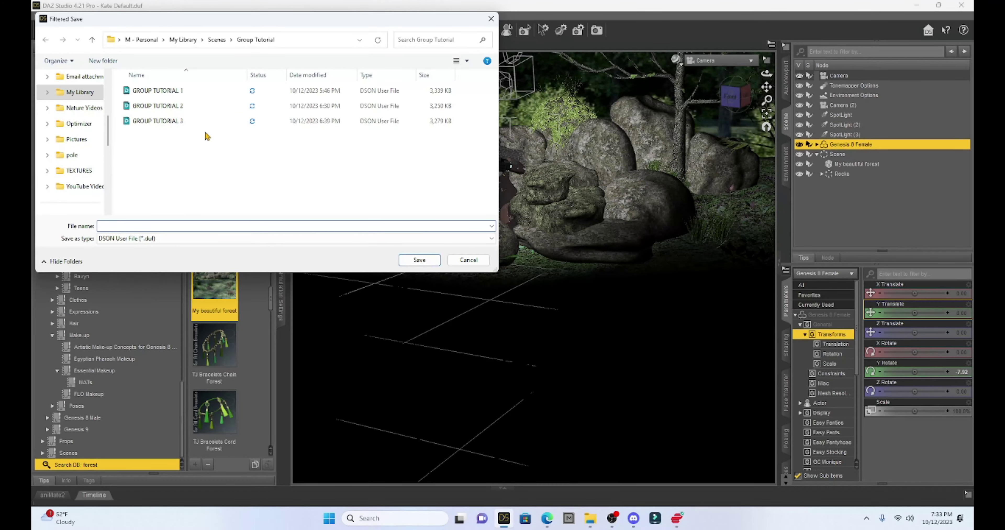
text(Group Tutorial)
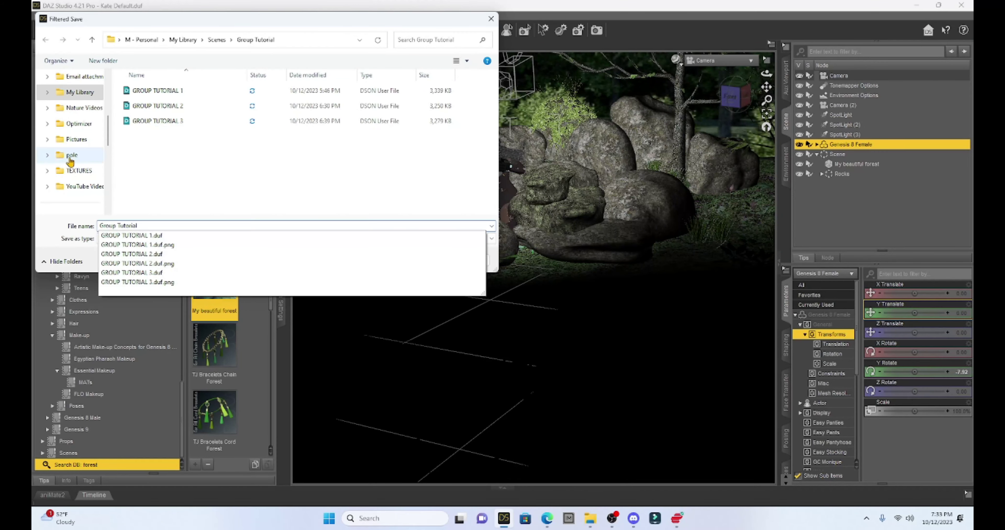
click(238, 179)
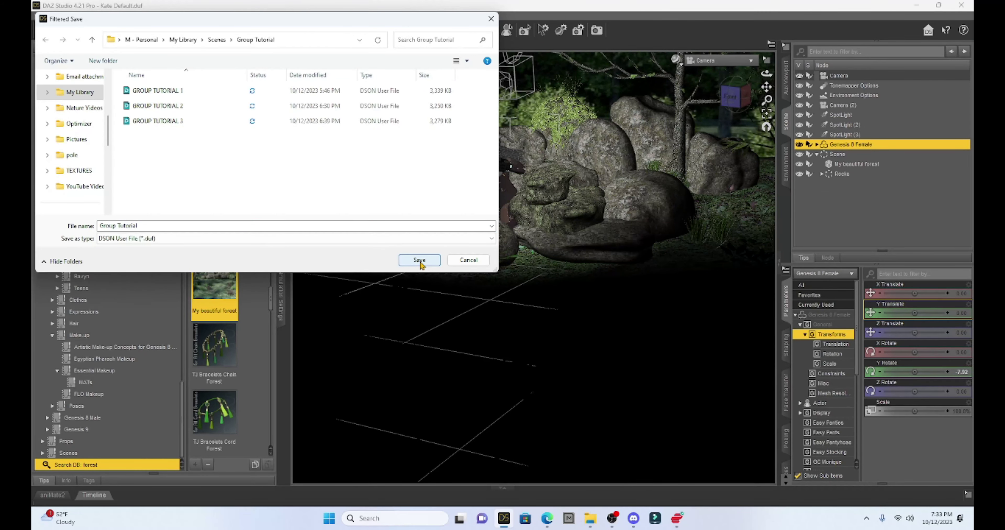
click(419, 260)
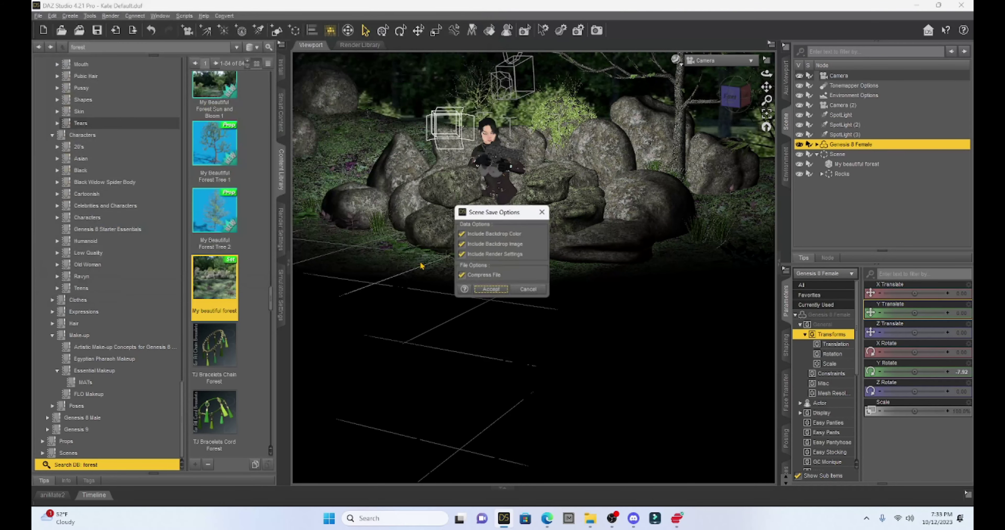
click(483, 291)
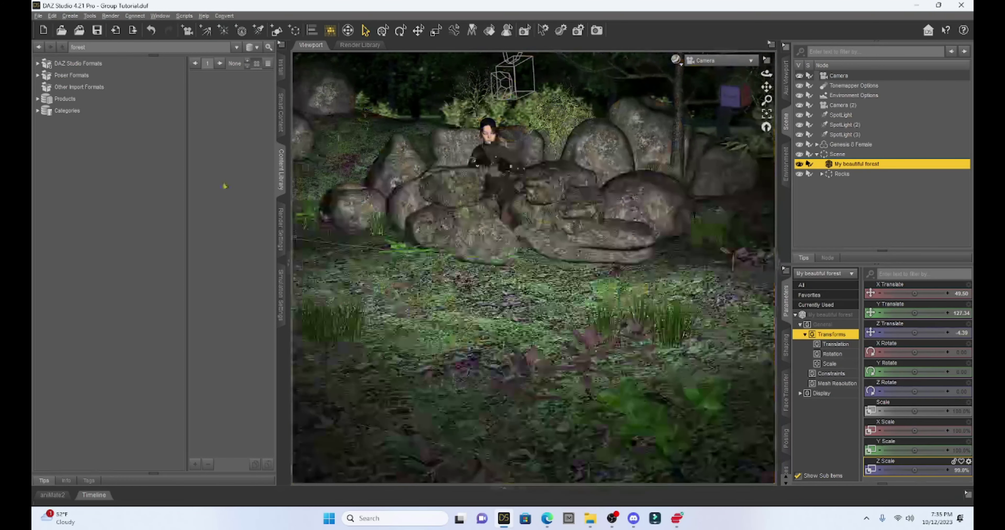
Step: Save the current scene again and open the recent scene GROUP TUTORIAL 2.duf
click(98, 31)
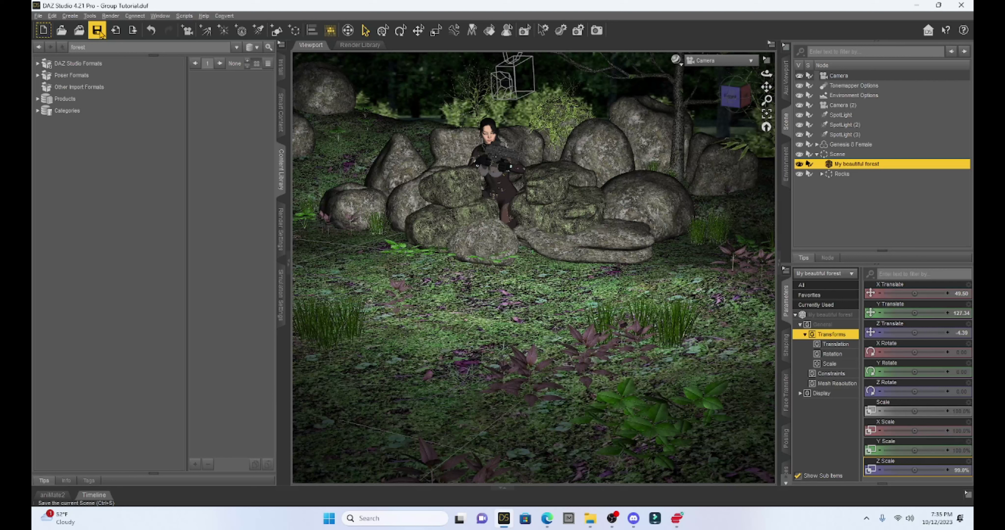
click(39, 16)
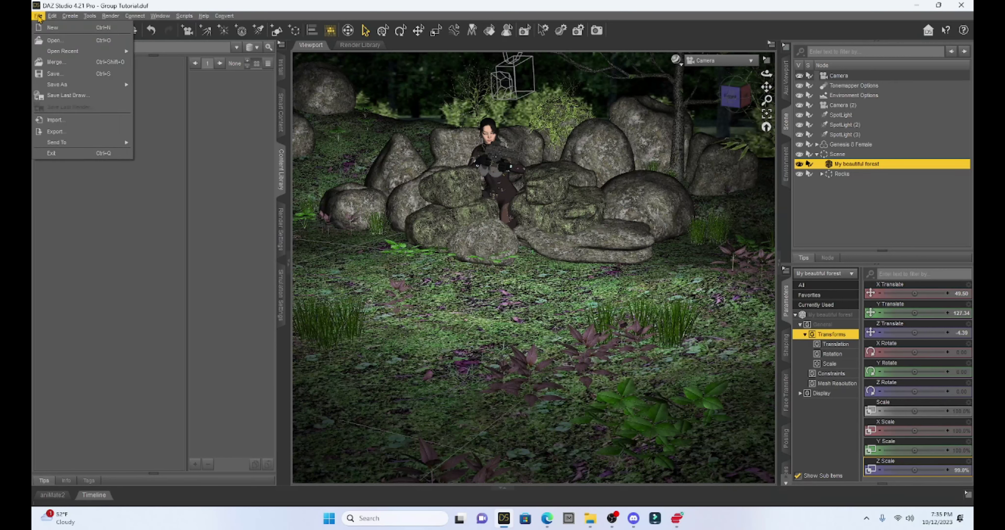
mouse_move(63, 55)
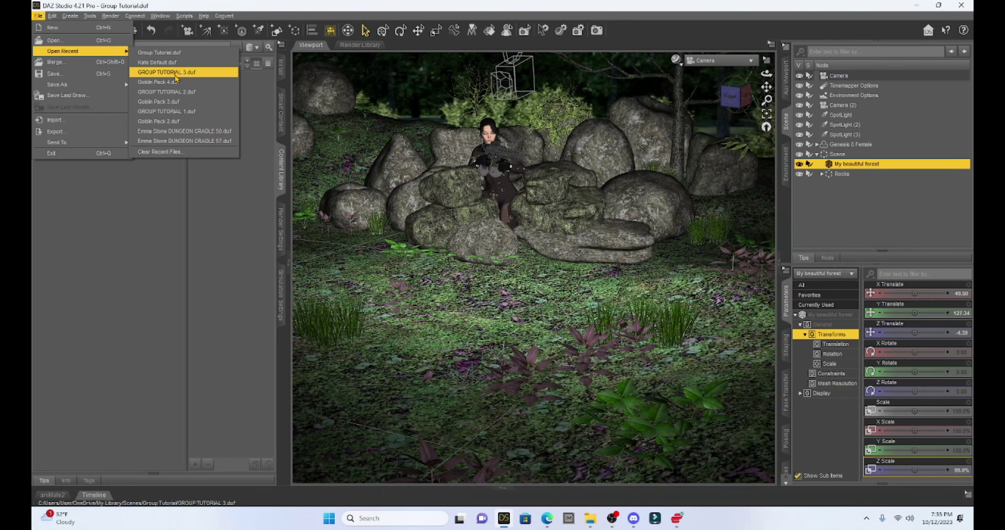
click(168, 73)
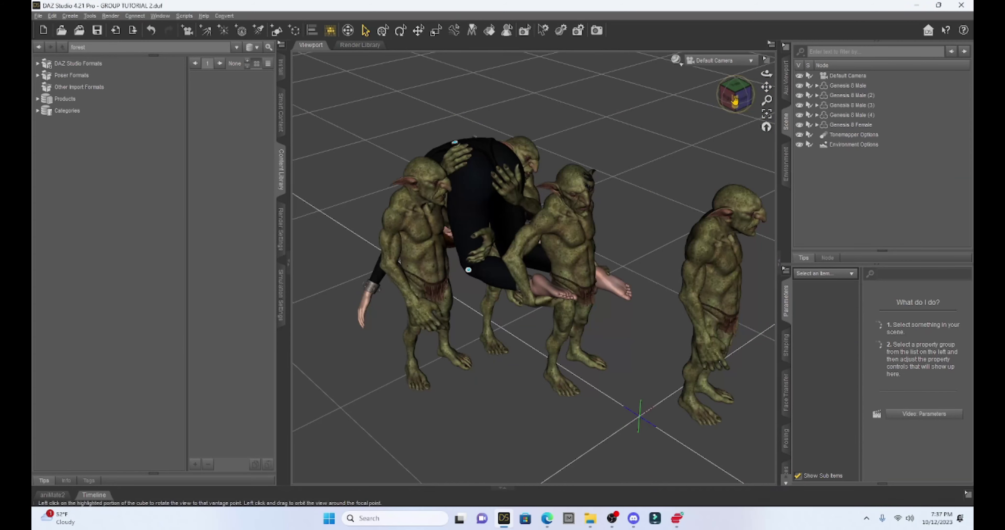
Step: Group the four Genesis 8 Male goblins and the Genesis 8 Female into a new group named Girl 1
drag(735, 95, 716, 63)
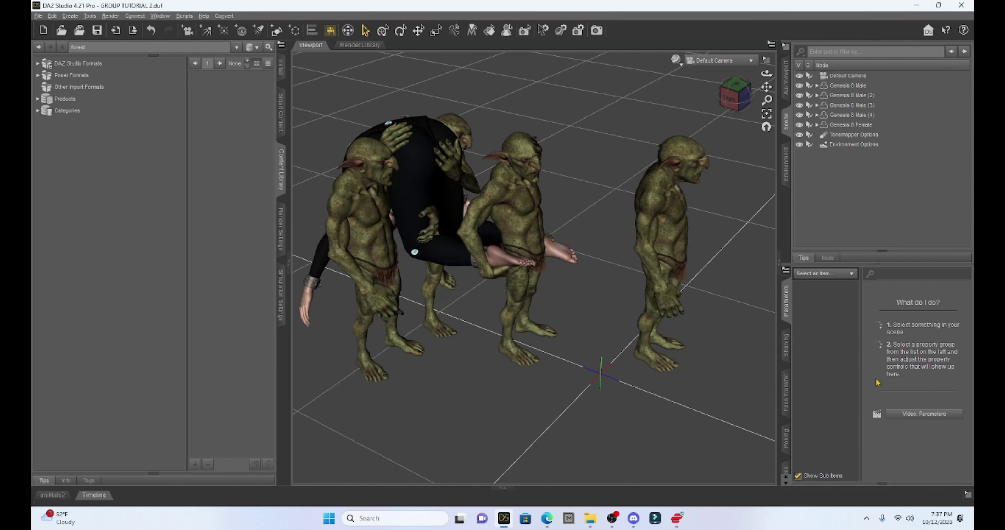
scroll(719, 255, up, 1)
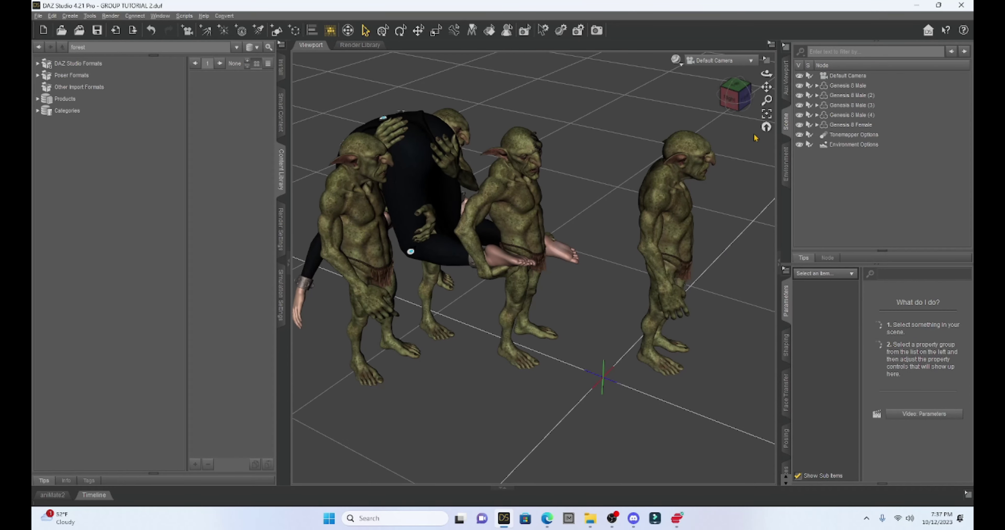
scroll(655, 215, up, 1)
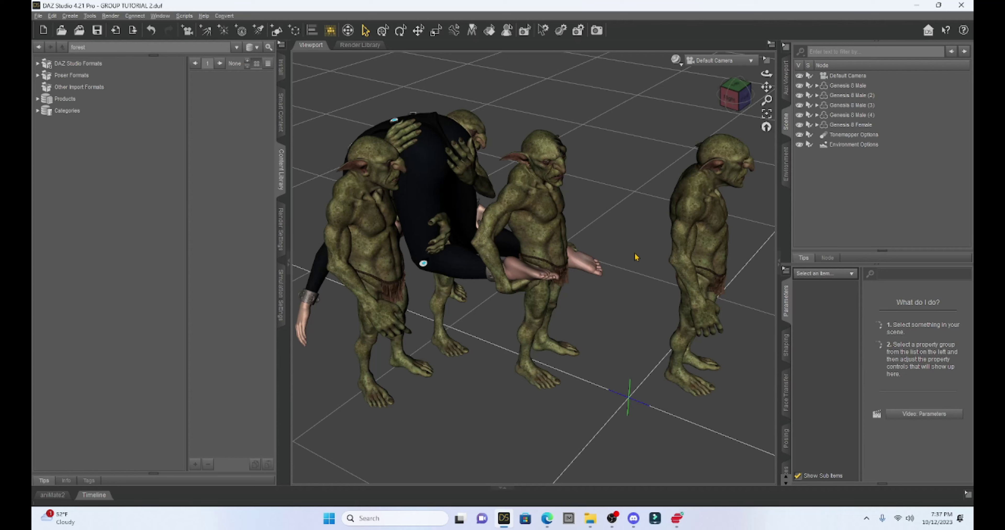
click(852, 86)
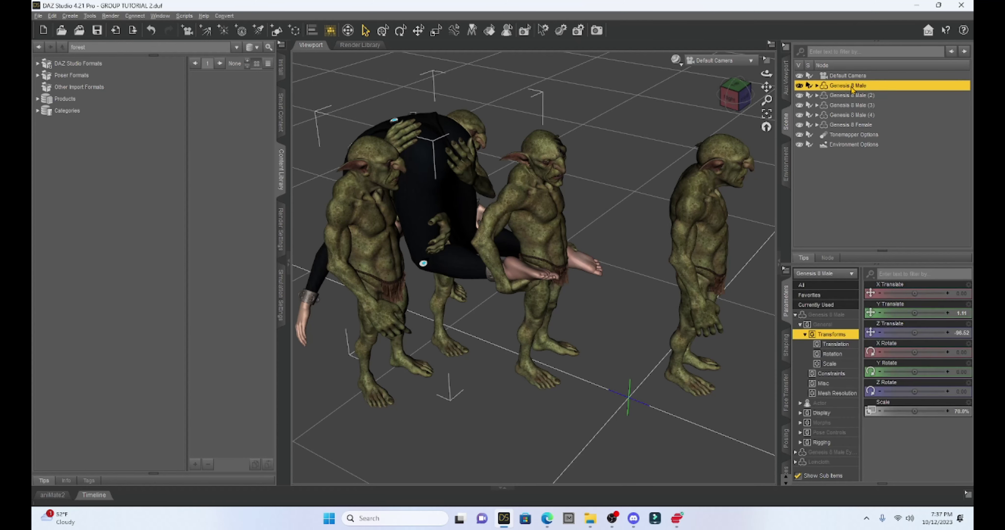
shift+click(856, 125)
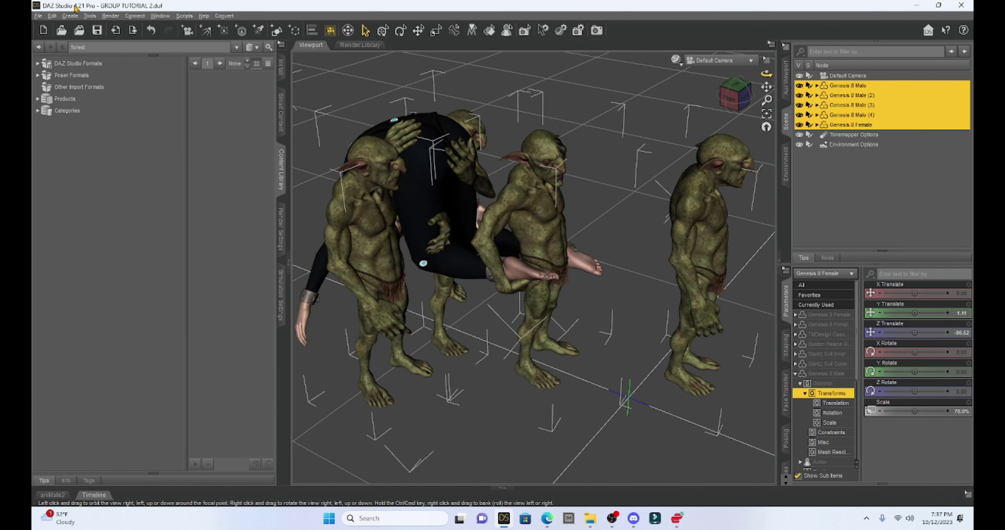
click(70, 16)
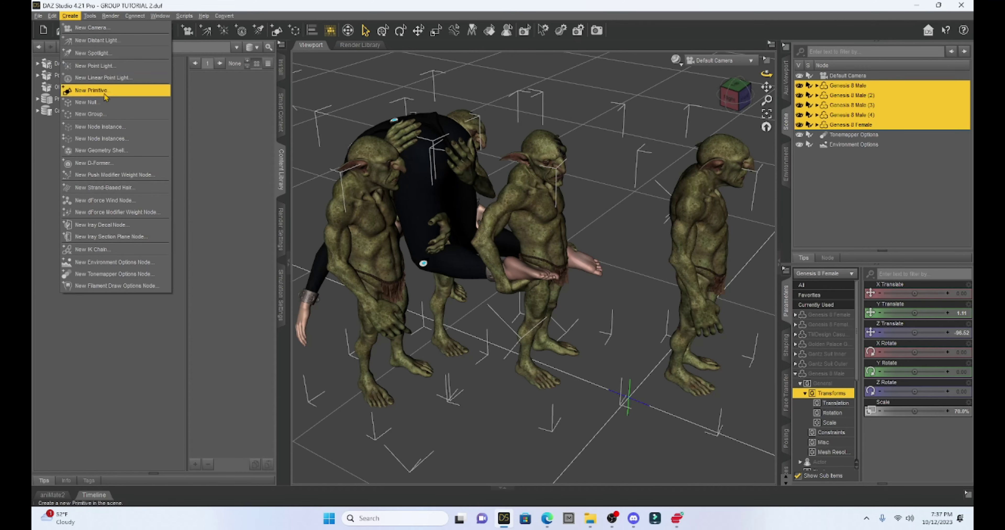
click(112, 118)
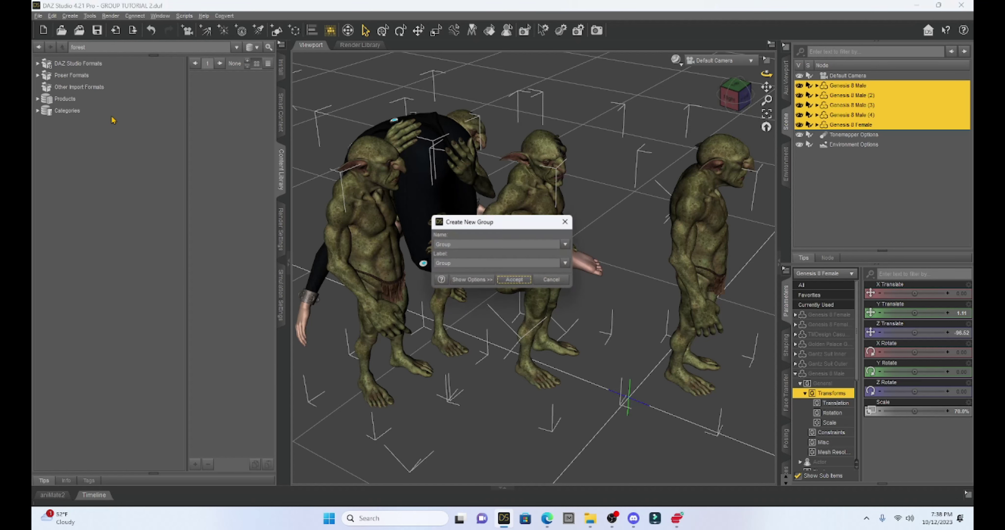
double_click(459, 246)
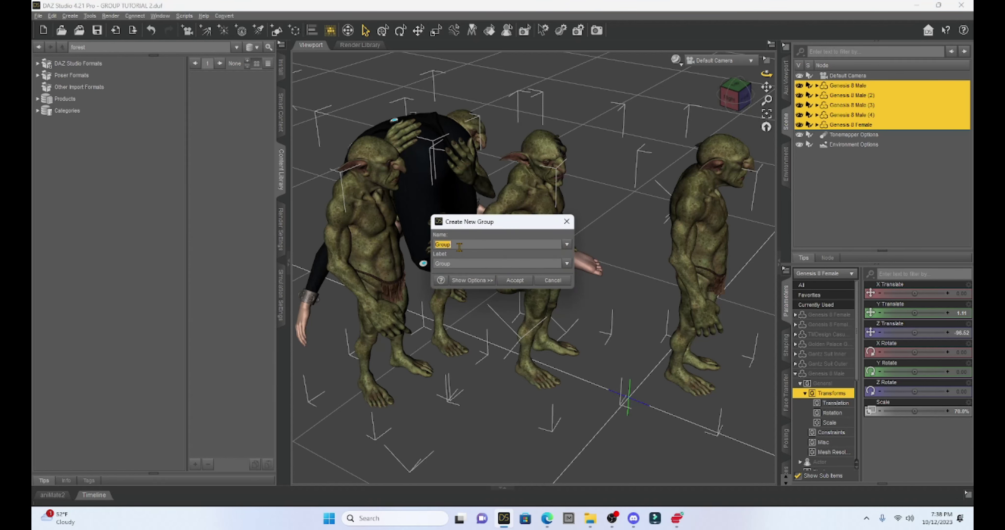
text(Girl 1)
key(Return)
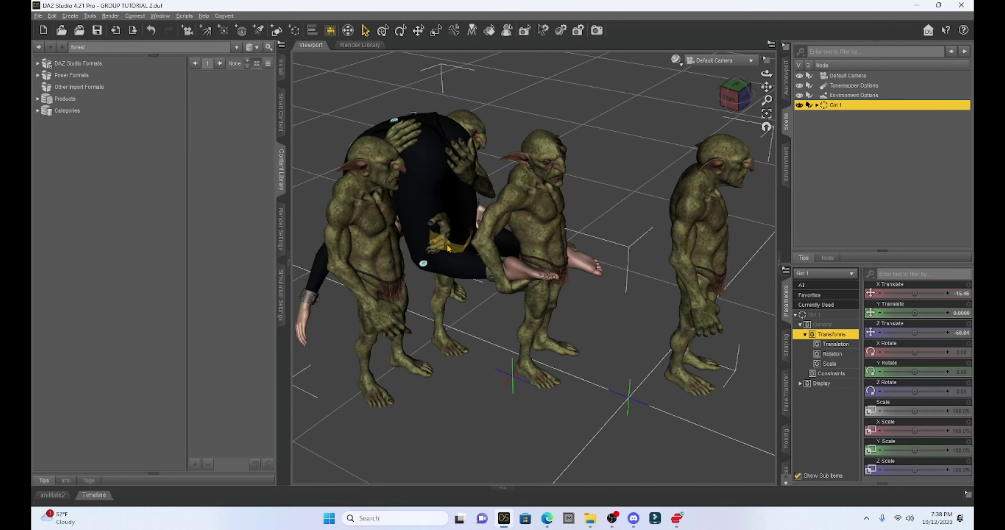
Step: Rotate the whole Girl 1 group to about -15 degrees on the Y axis
scroll(635, 255, down, 6)
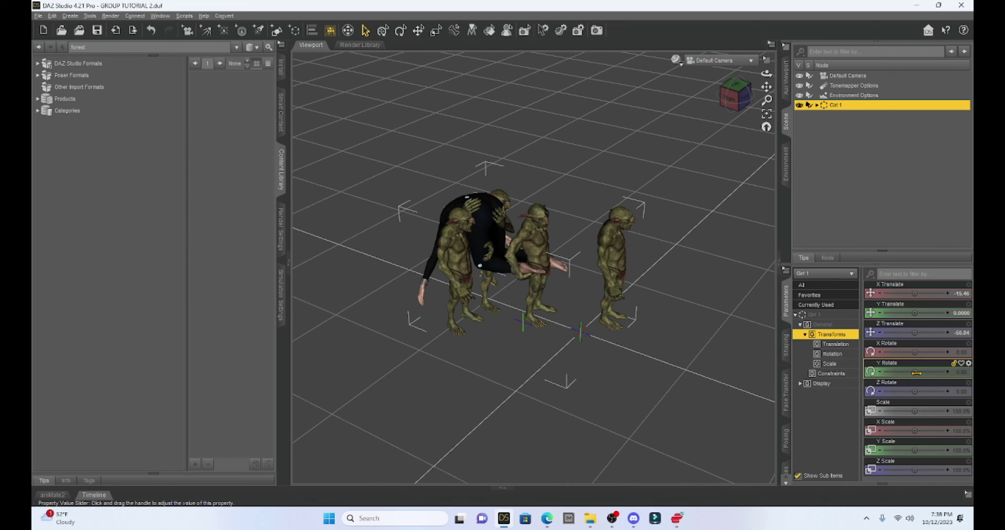
mouse_move(914, 372)
mouse_down()
mouse_move(890, 372)
mouse_move(932, 372)
mouse_up()
scroll(688, 282, up, 6)
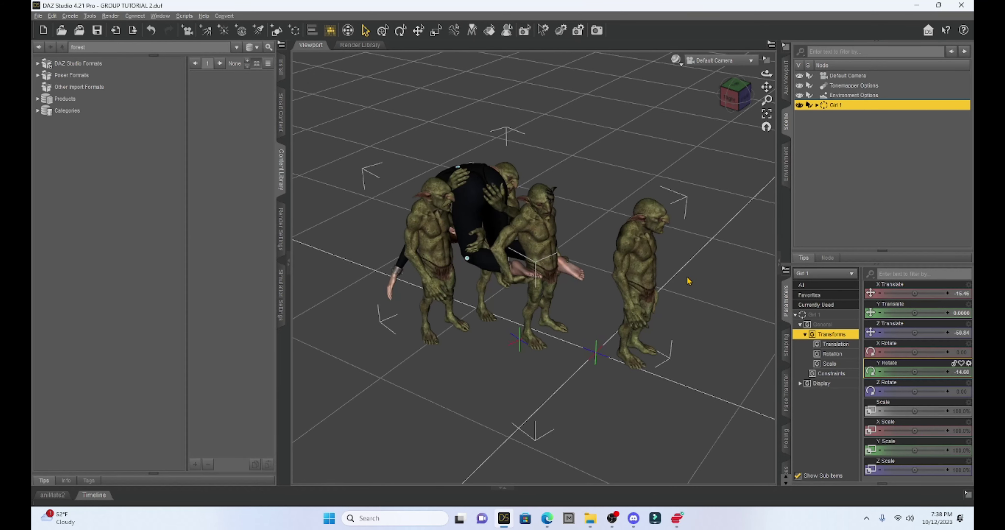
Step: Save the current GROUP TUTORIAL 2 scene and open the recent scene Group Tutorial.duf
click(97, 31)
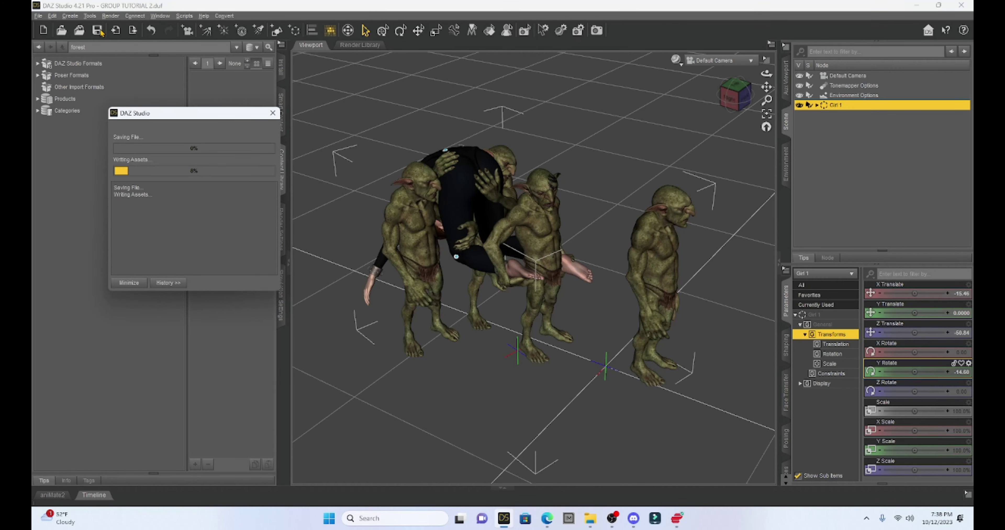
click(38, 16)
mouse_move(62, 51)
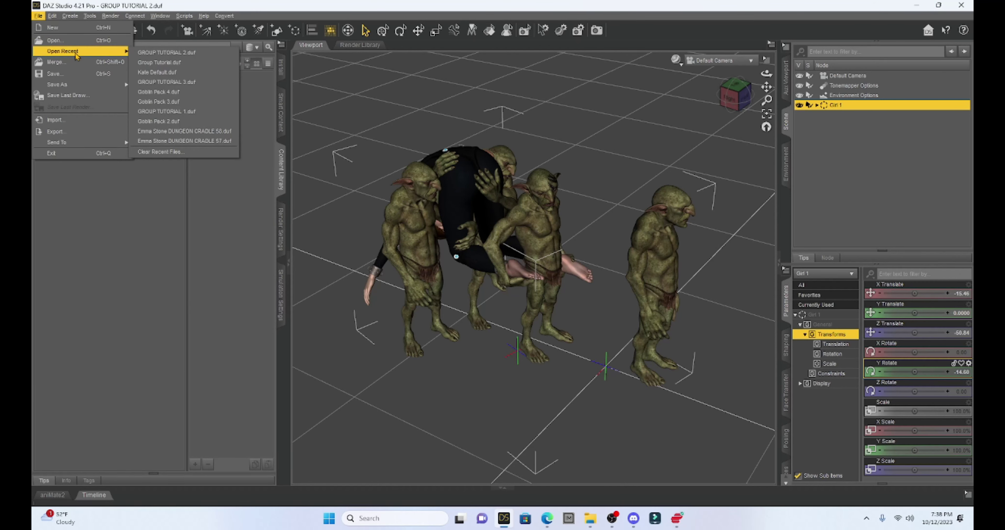
click(152, 53)
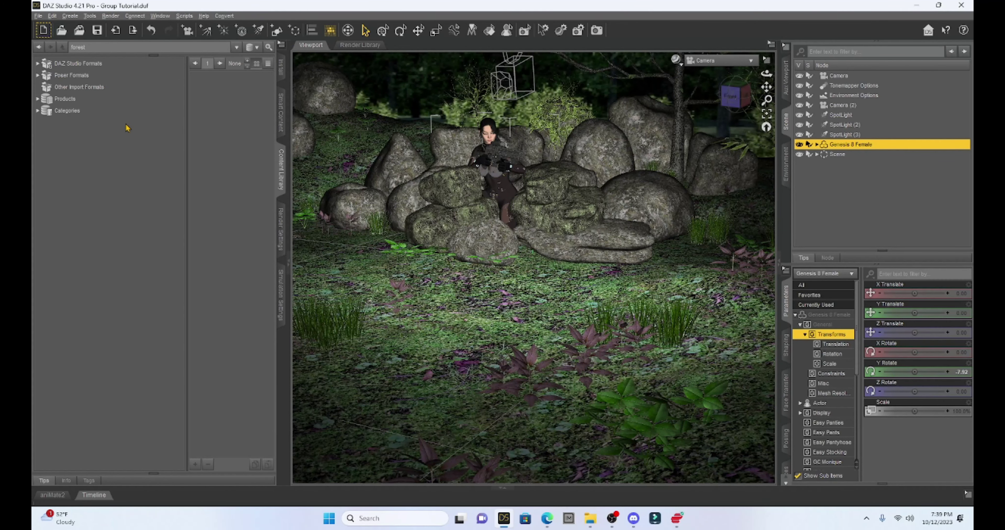
Step: Merge the GROUP TUTORIAL 2 scene from the Scenes > Group Tutorial folder into the current forest scene
click(40, 16)
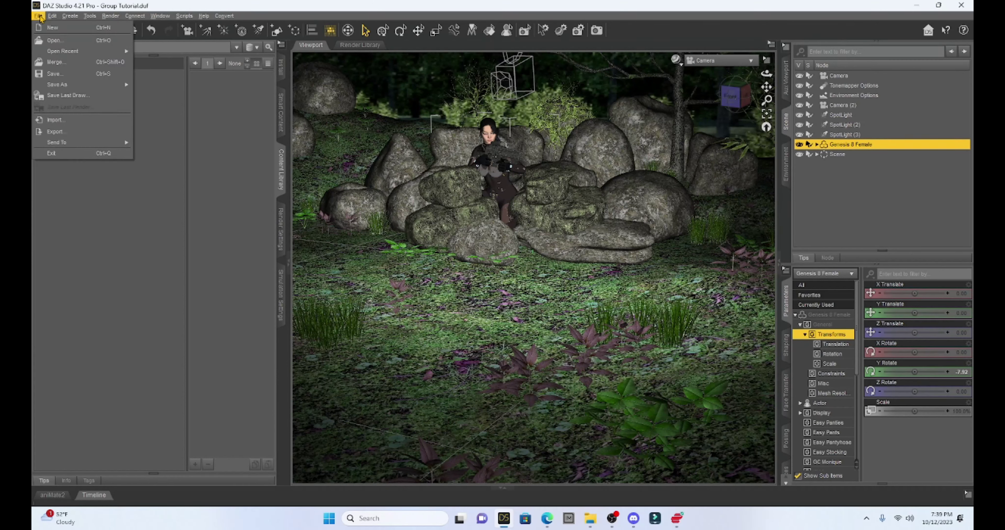
click(55, 62)
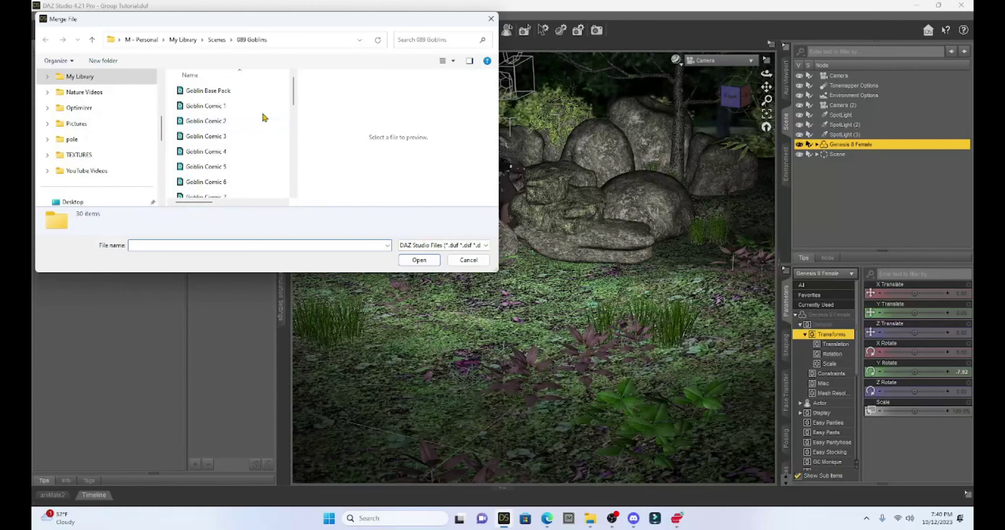
click(215, 41)
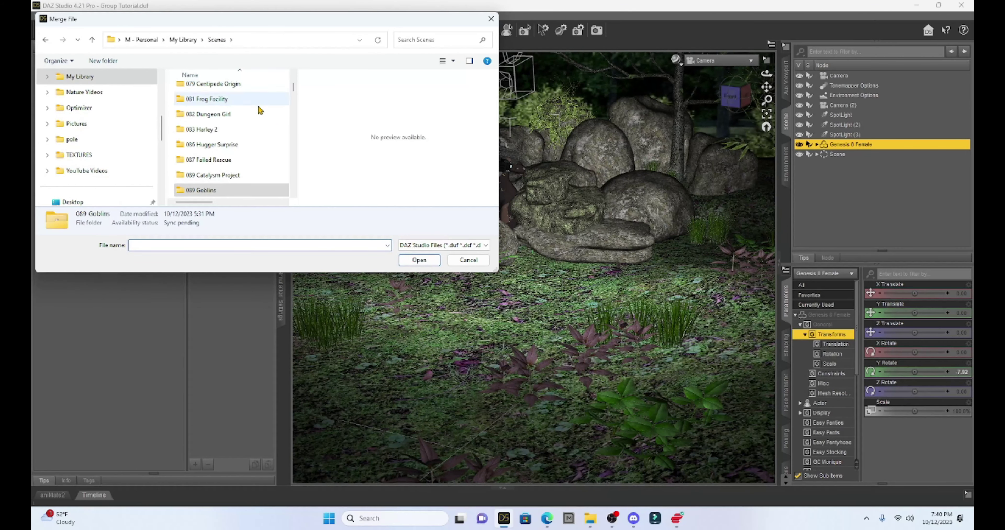
scroll(260, 111, down, 2)
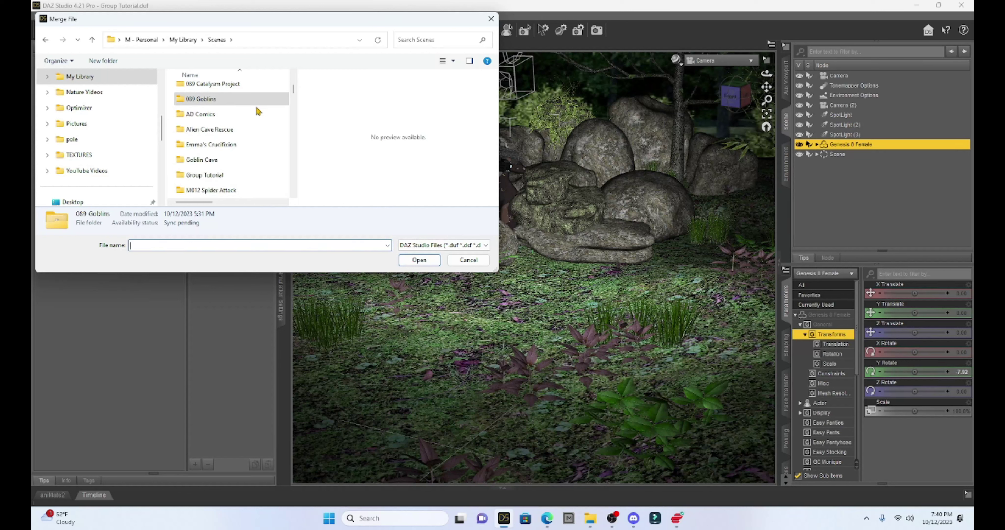
double_click(215, 175)
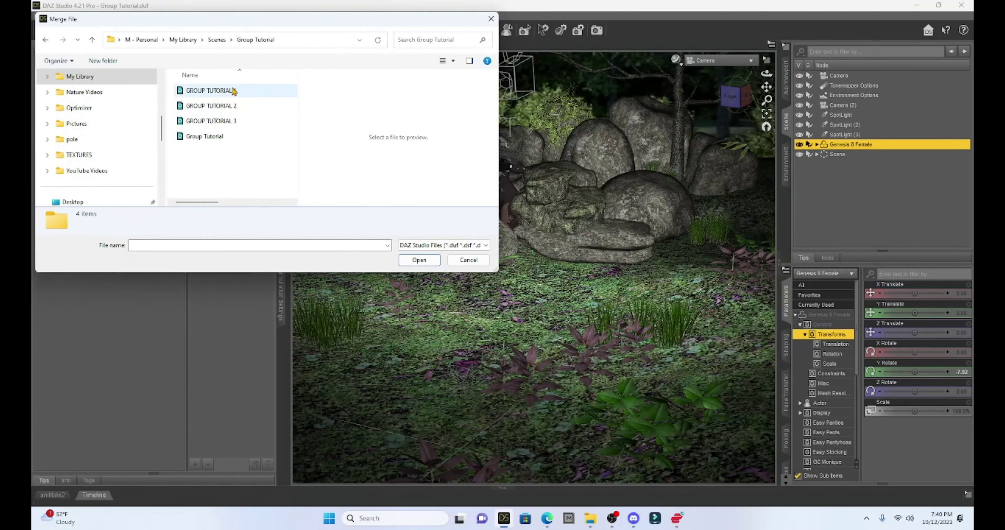
double_click(213, 109)
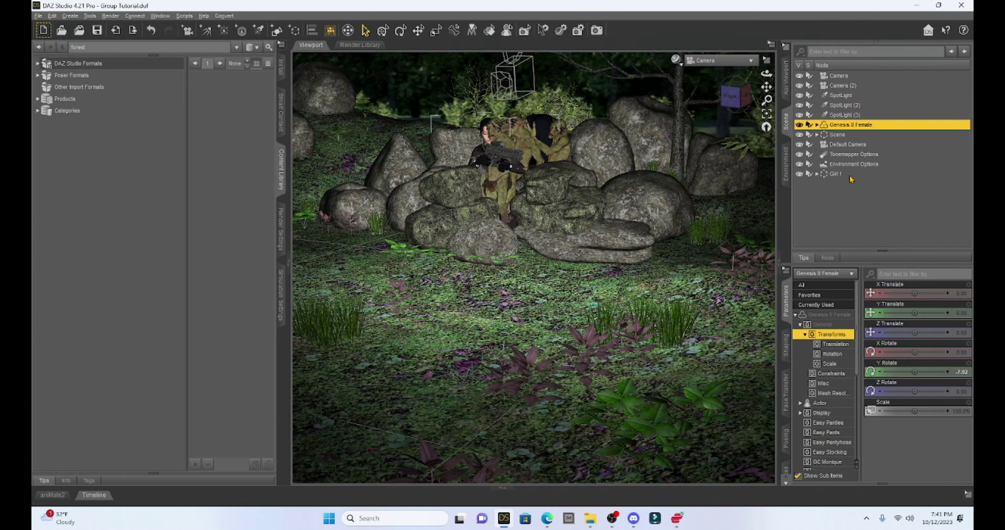
Step: Move the Girl 1 group along X and to about 334 on Z, rotating it on Y, to place it in front of the rocks
click(836, 176)
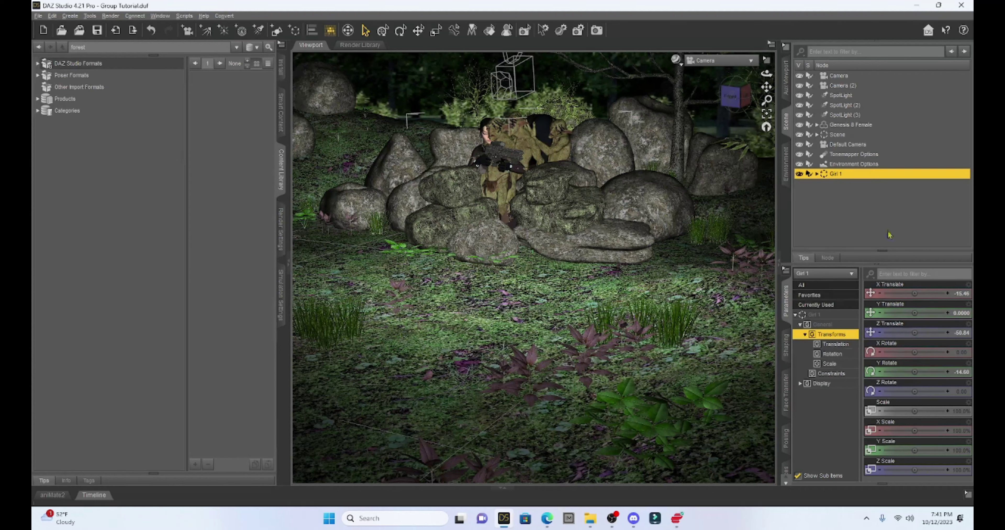
drag(915, 294, 934, 293)
drag(914, 372, 944, 372)
drag(915, 333, 946, 333)
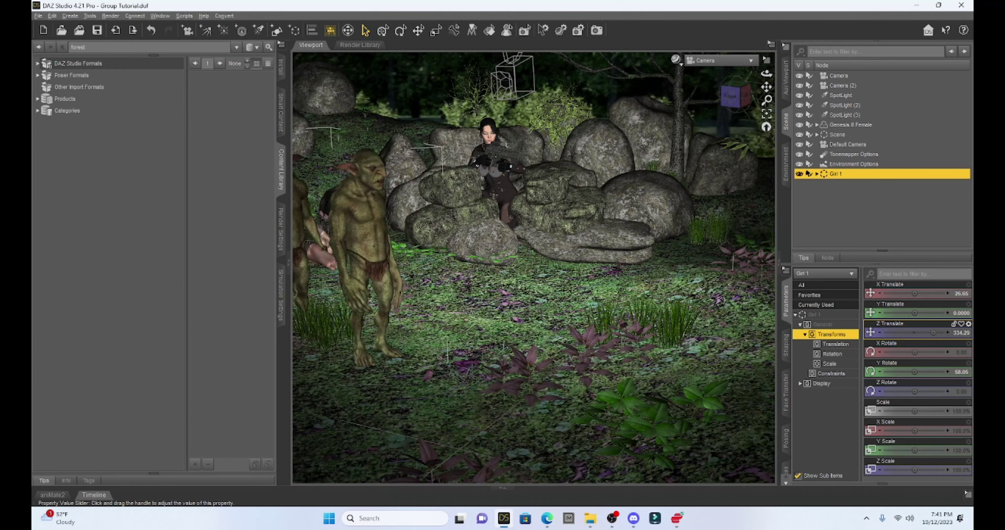
drag(913, 294, 930, 293)
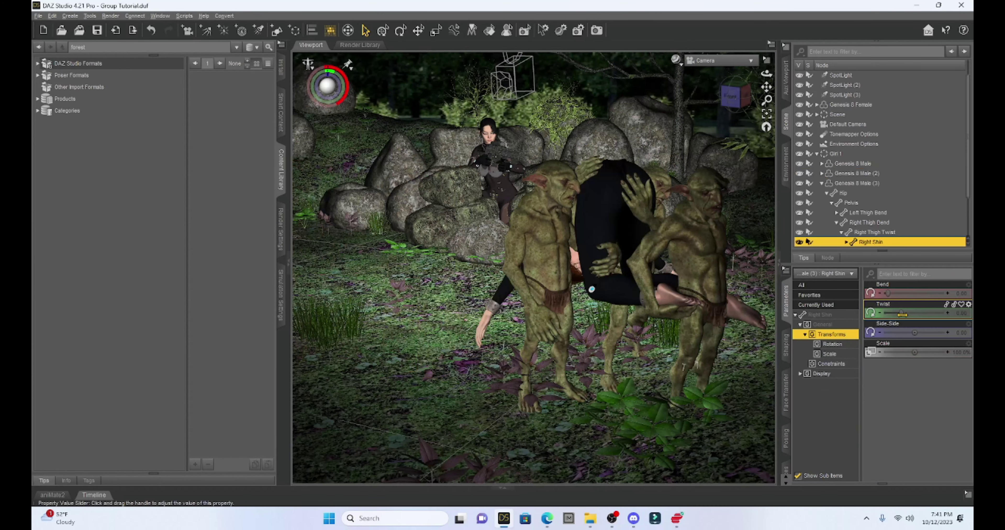
Step: Bend the Right Shin of Genesis 8 Male (3) to about 44 degrees and reposition the Girl 1 group to about 196 on X and -2.4 on Y
drag(888, 293, 904, 300)
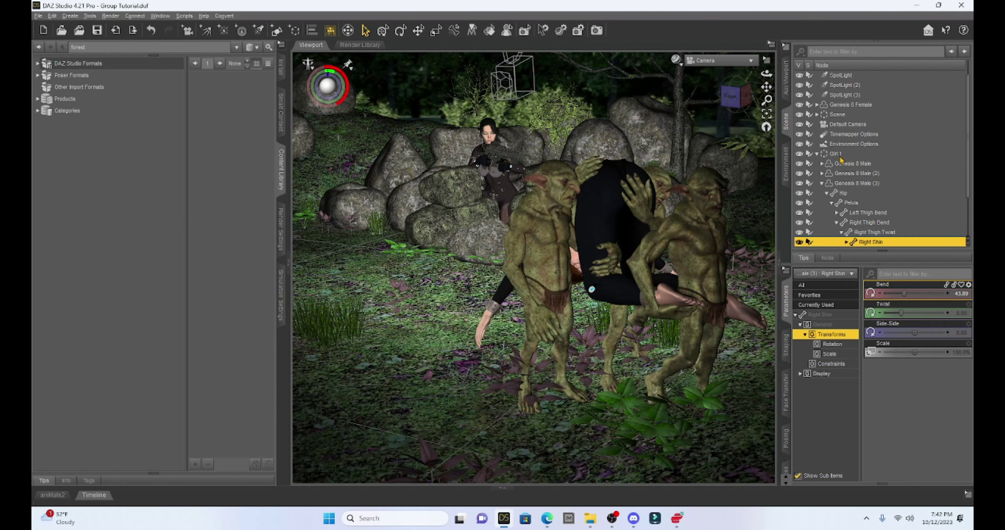
click(836, 154)
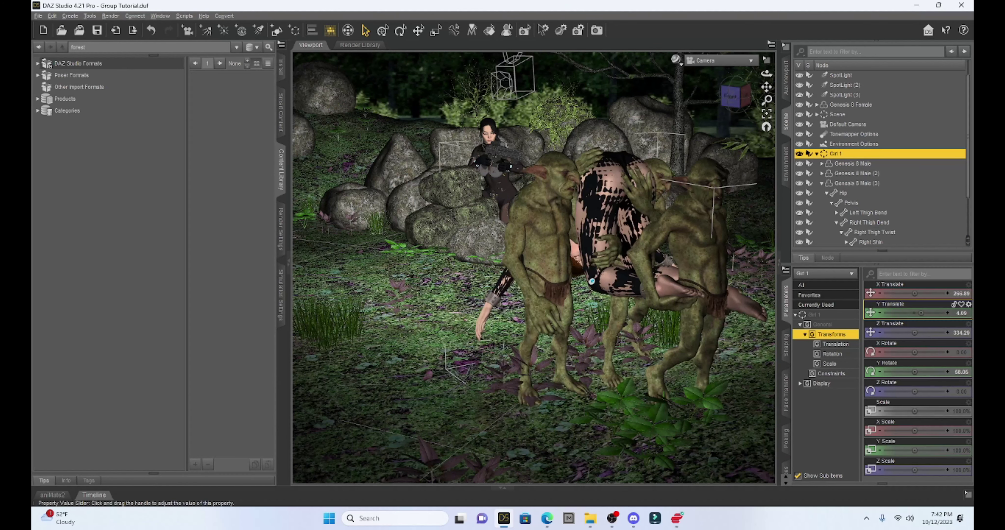
drag(914, 313, 908, 313)
click(735, 95)
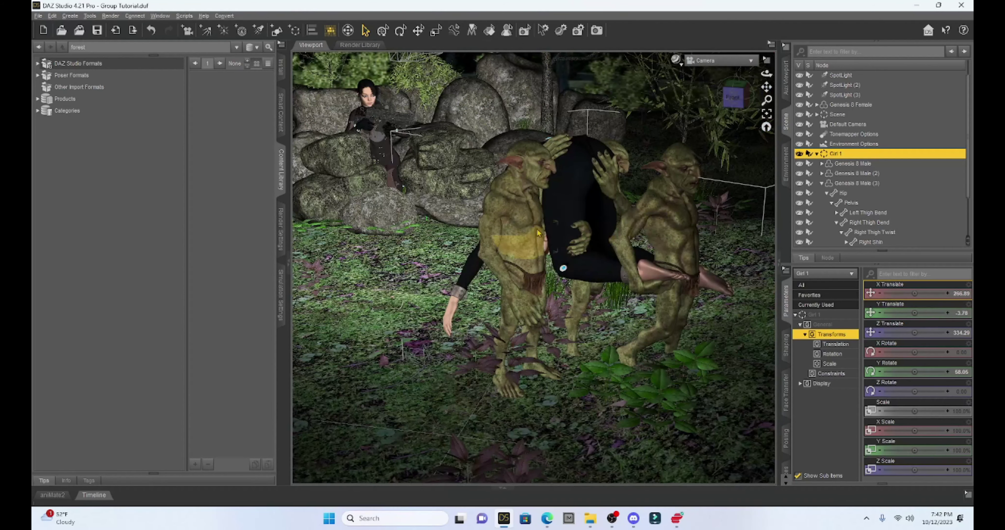
drag(914, 293, 917, 313)
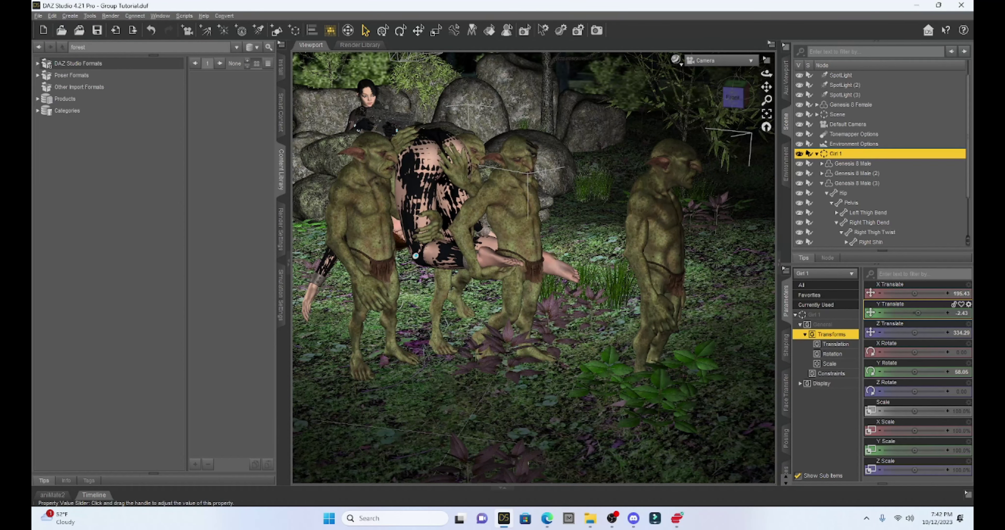
Step: Raise the lead goblin, Genesis 8 Male (2), to about 14 on Y and bend its Left Shin to about 53 degrees
click(654, 234)
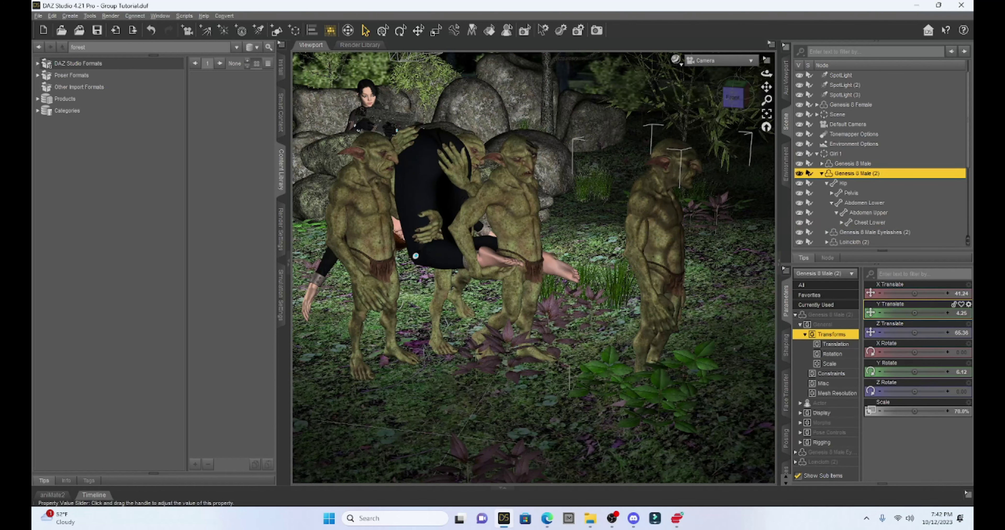
drag(914, 313, 929, 313)
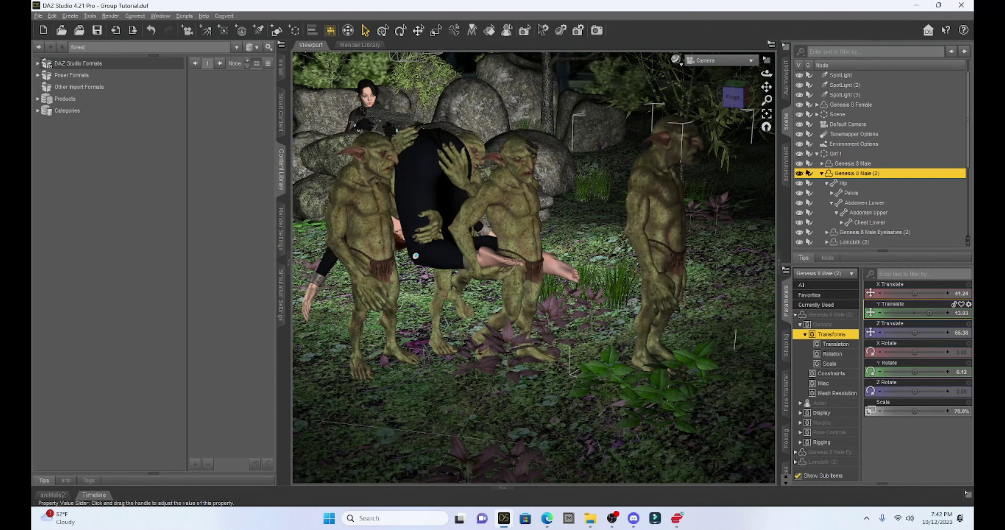
click(660, 329)
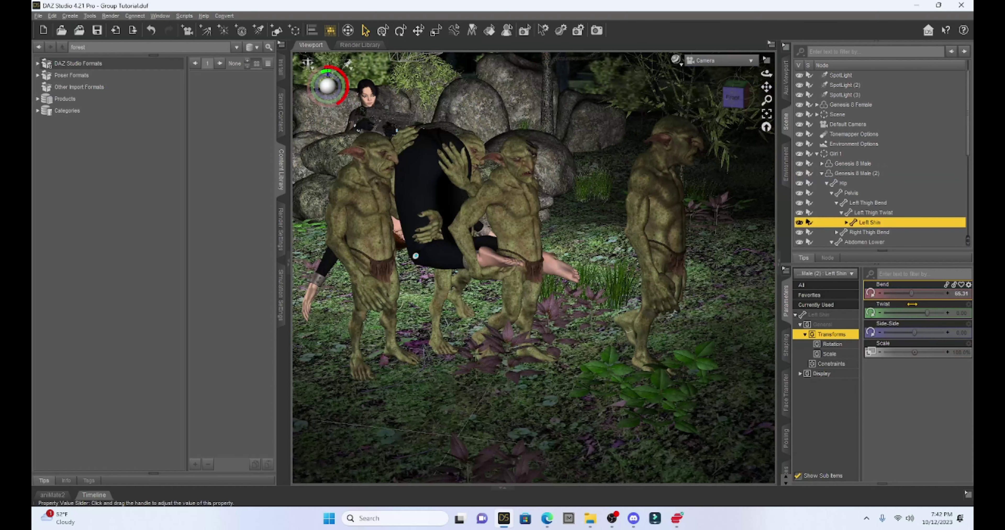
drag(897, 299, 908, 307)
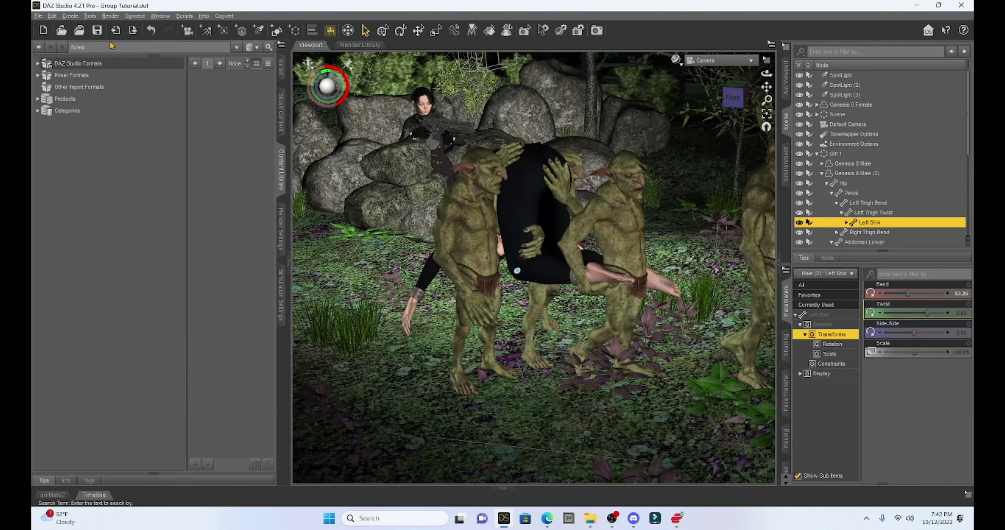
Step: Save the merged Group Tutorial scene and open the recent scene GROUP TUTORIAL 3.duf
click(97, 30)
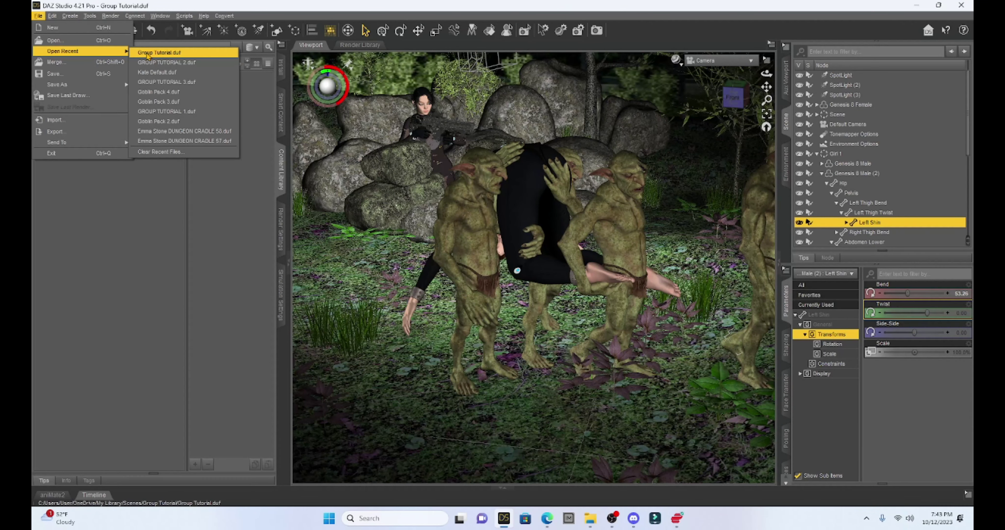
click(153, 83)
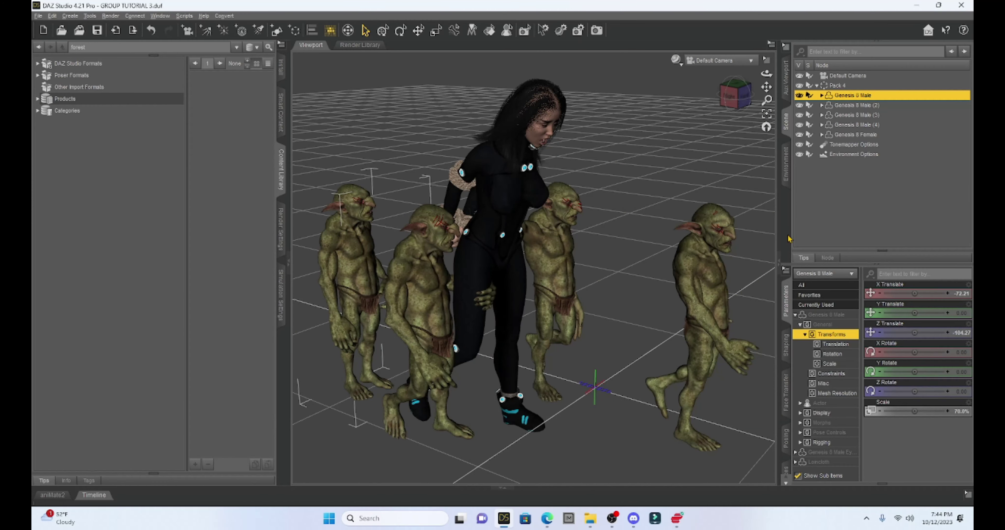
Step: Unparent the four Genesis 8 Male goblins and the Genesis 8 Female from the Pack 4 group and delete the emptied group
click(836, 87)
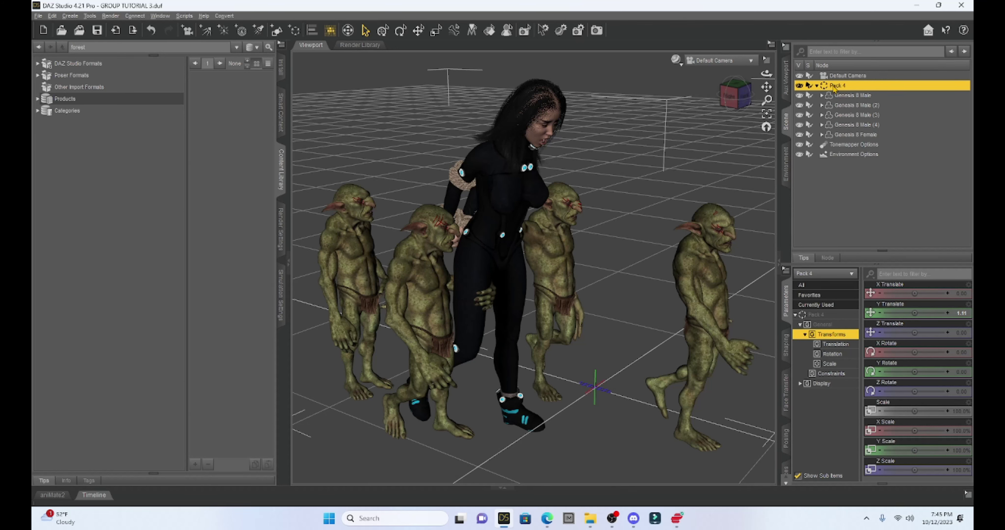
click(842, 99)
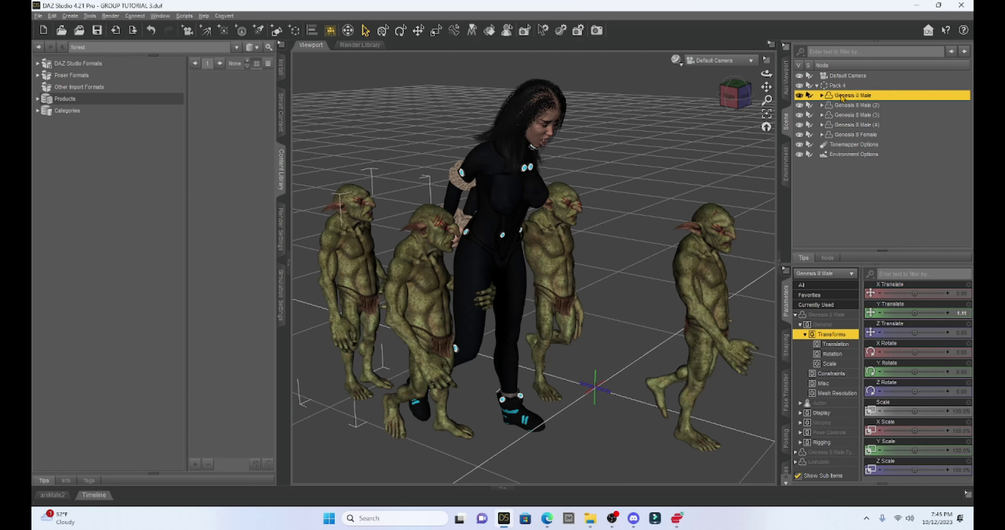
shift+click(855, 137)
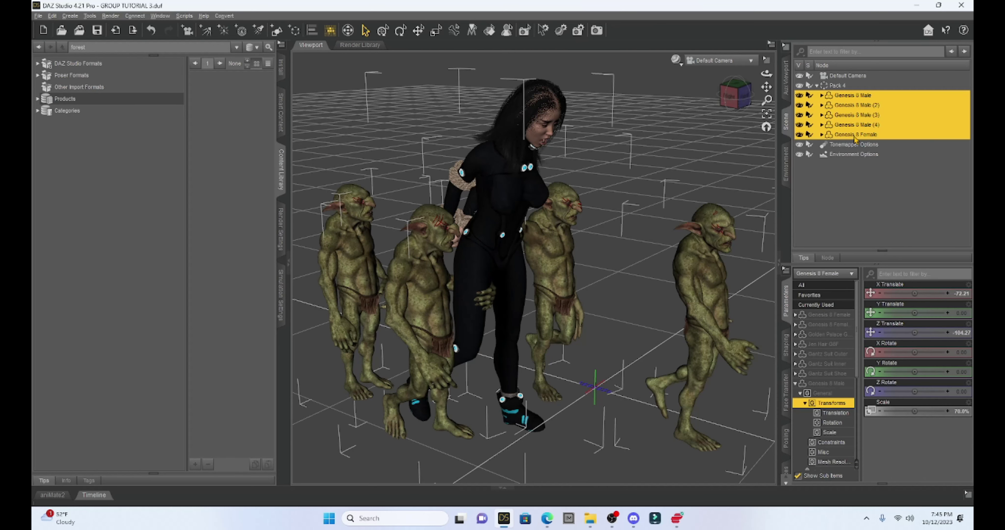
right_click(847, 118)
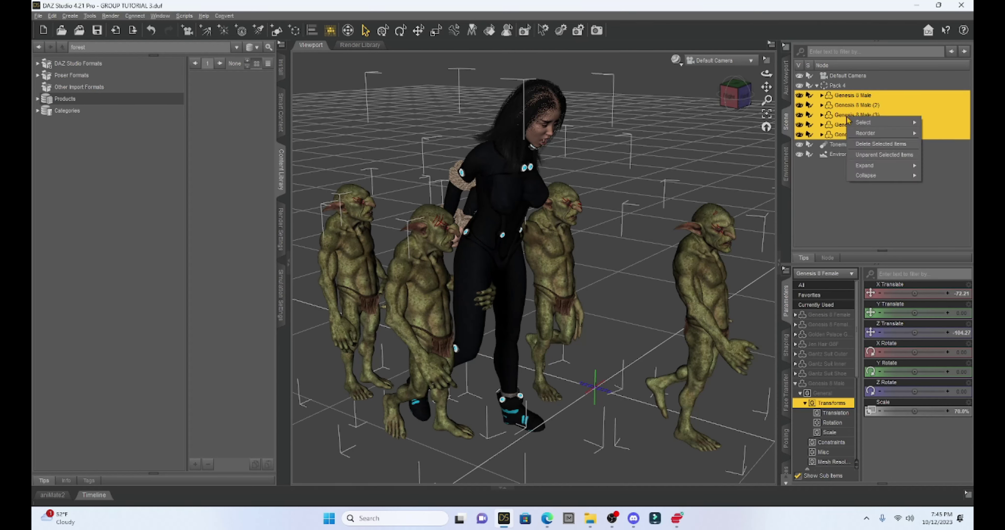
click(863, 158)
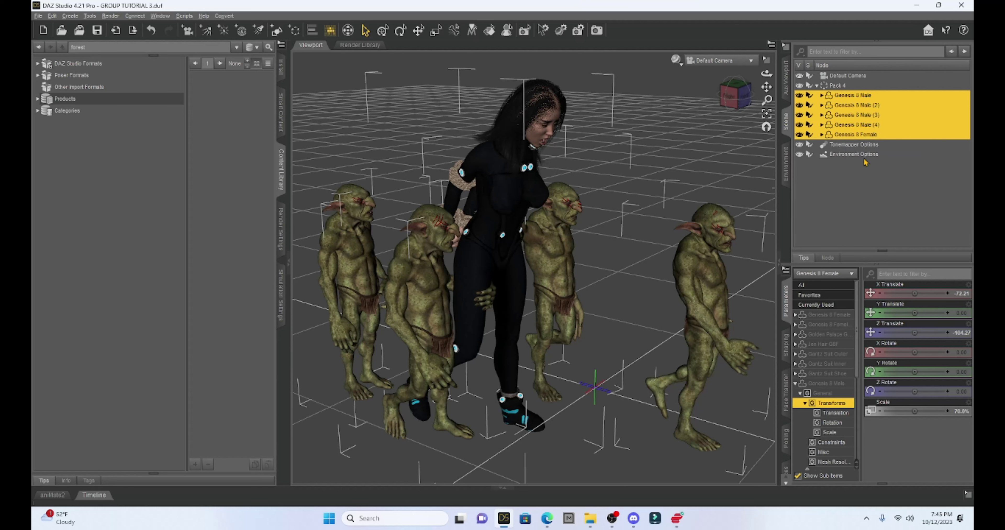
click(836, 88)
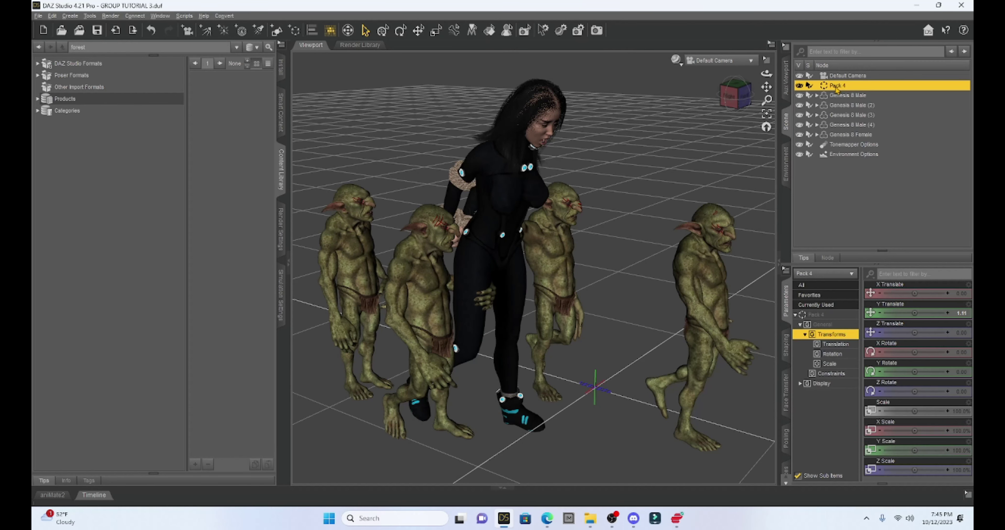
right_click(836, 88)
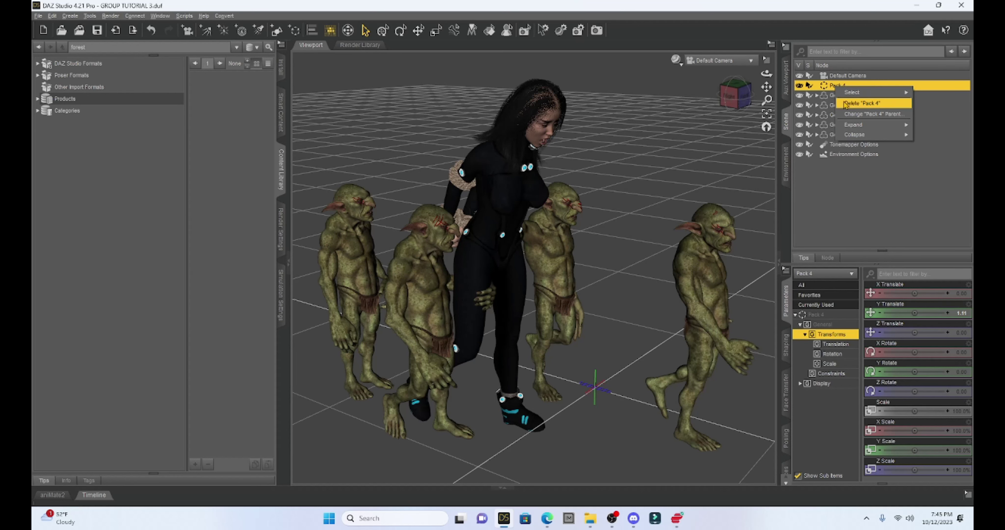
click(844, 103)
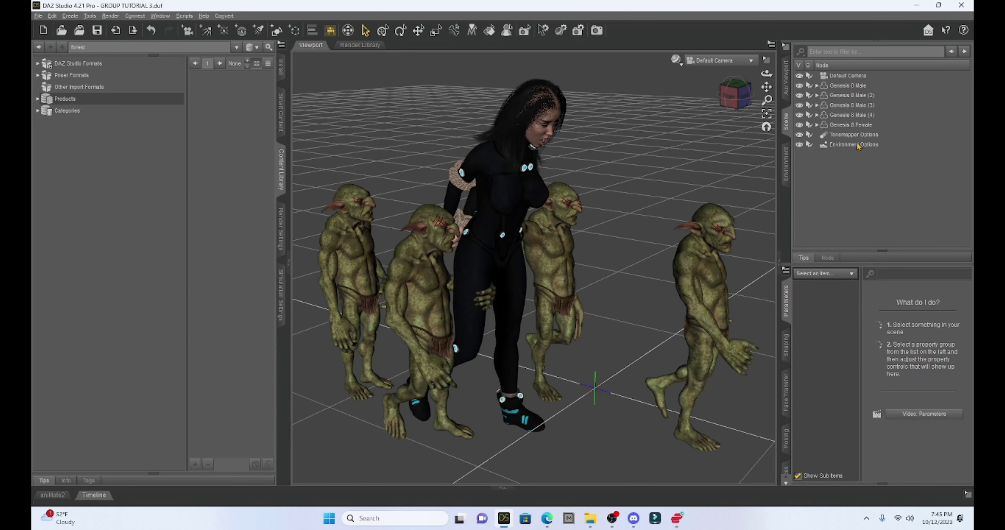
Step: Group the Default Camera, the four Genesis 8 Male goblins and the Genesis 8 Female into a new group named Girl 2
click(842, 78)
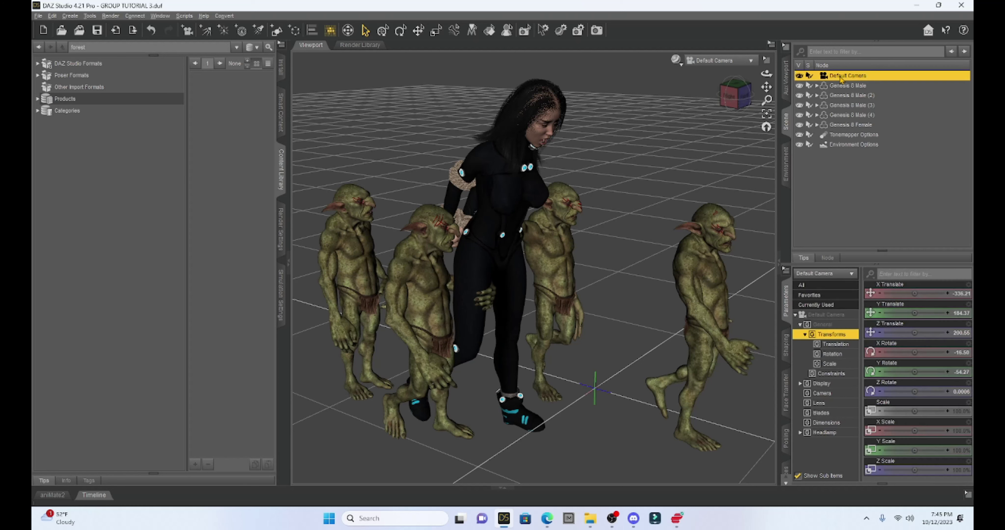
shift+click(851, 126)
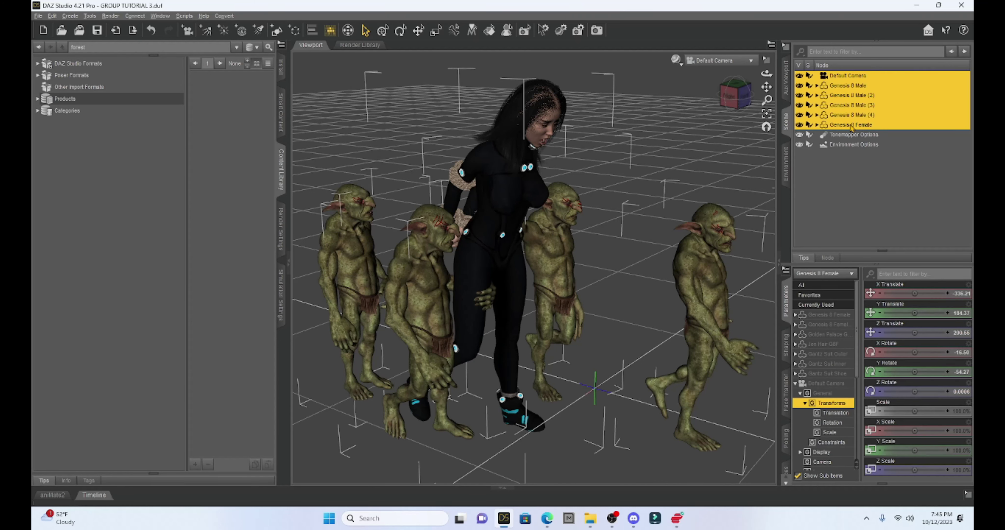
click(70, 16)
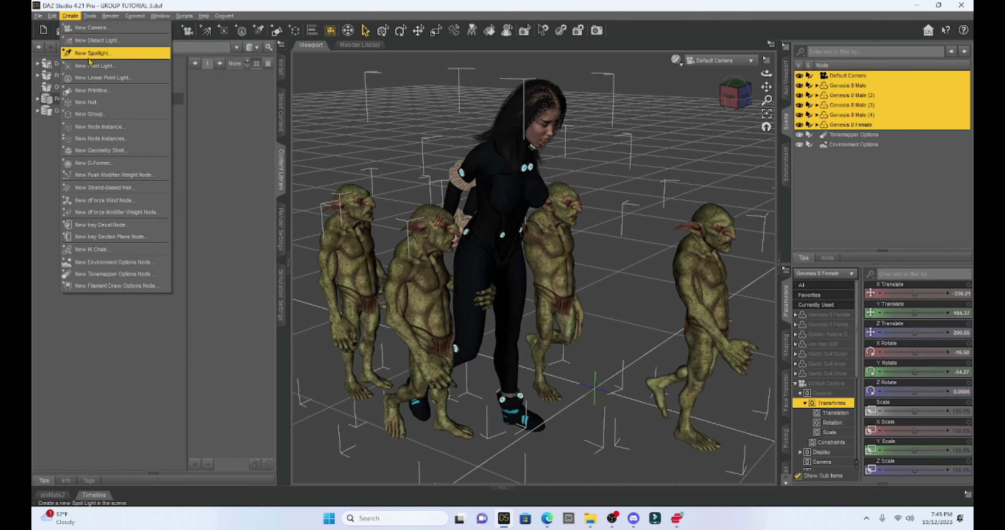
click(99, 114)
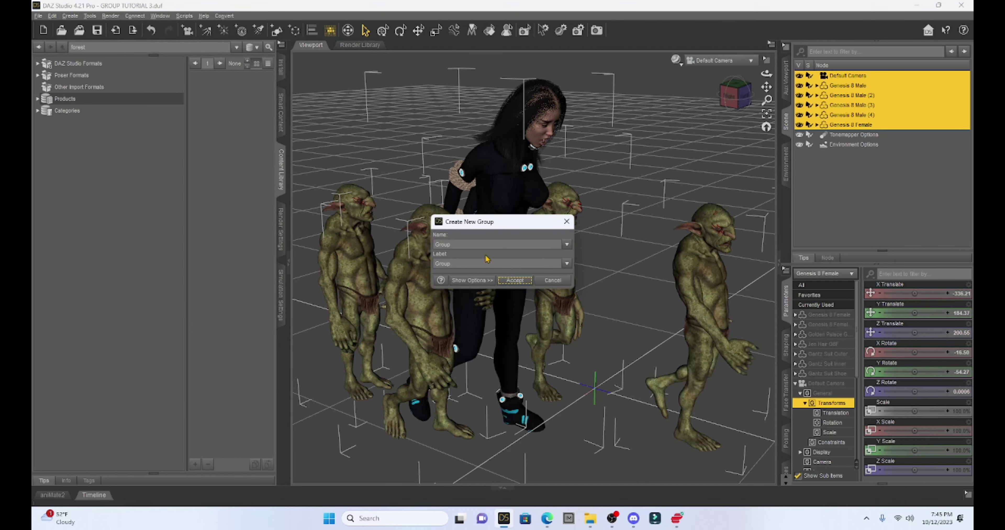
double_click(479, 244)
text(Girl 2)
key(Return)
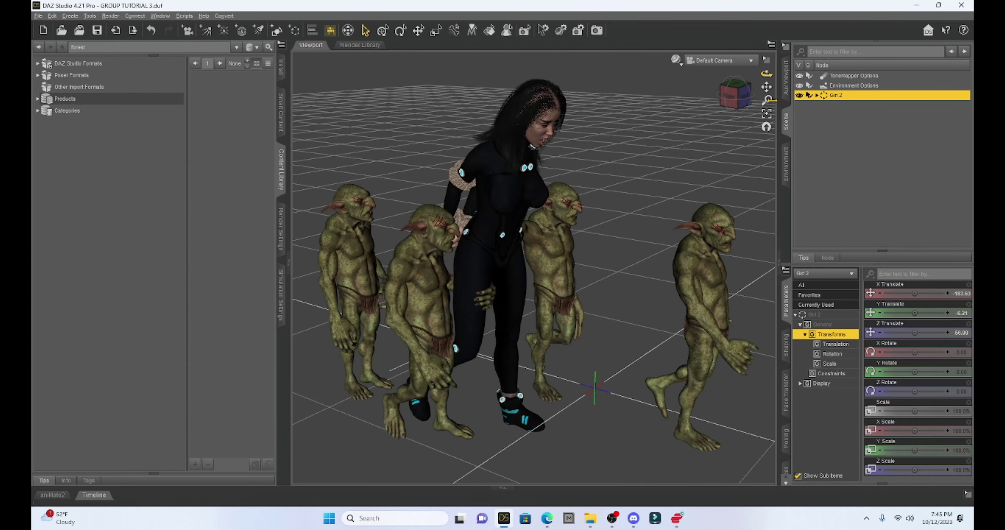
Step: Move the Default Camera out of the Girl 2 group, leaving only the goblins and the female figure inside it
drag(735, 94, 634, 269)
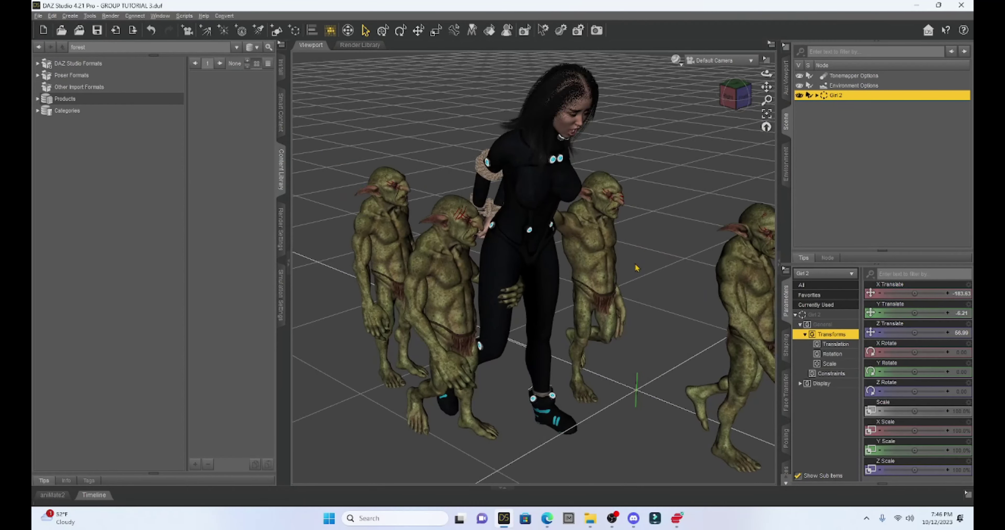
scroll(643, 267, down, 5)
click(728, 104)
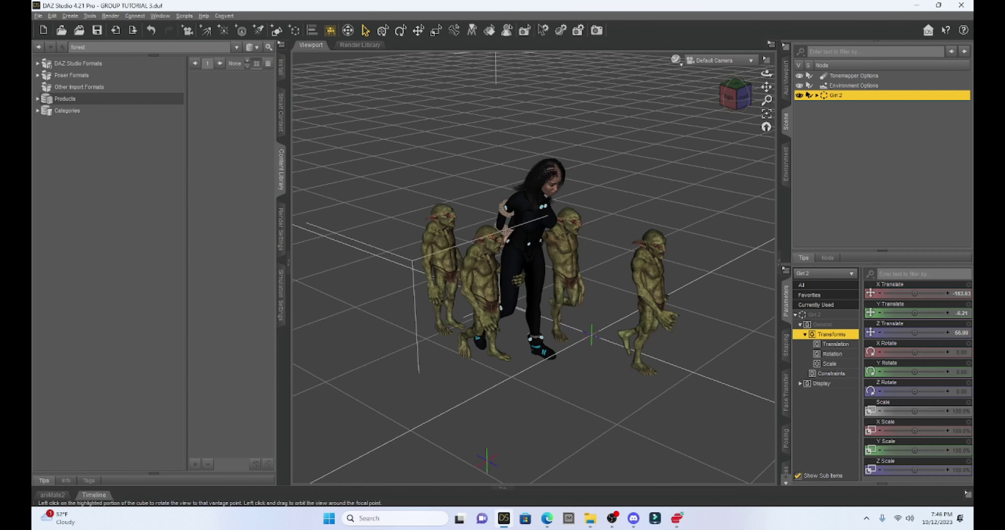
drag(736, 98, 701, 102)
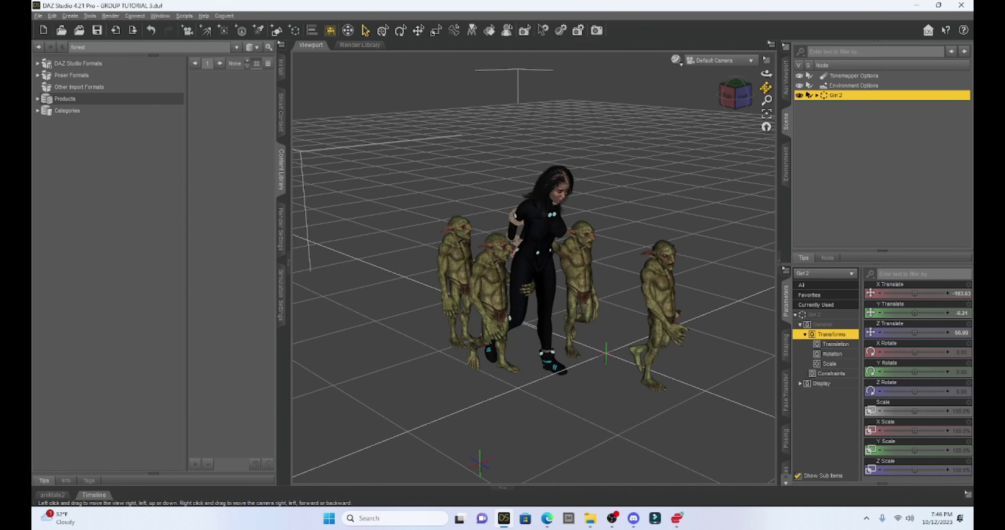
drag(767, 86, 757, 84)
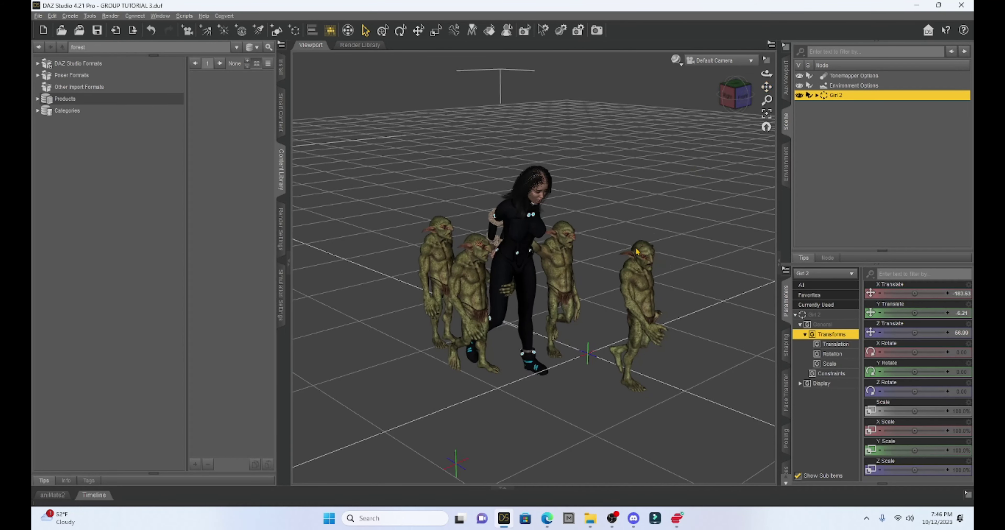
scroll(633, 257, up, 2)
scroll(633, 258, up, 3)
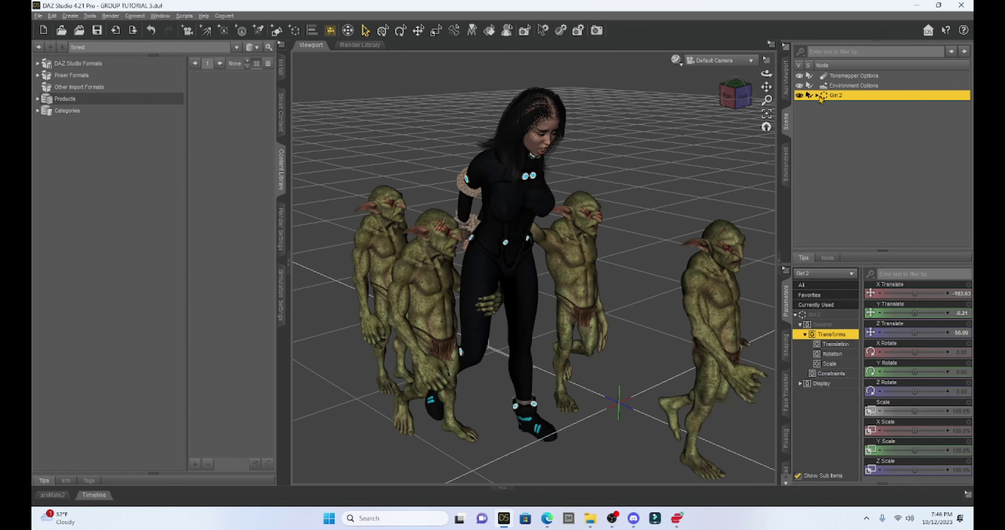
click(816, 96)
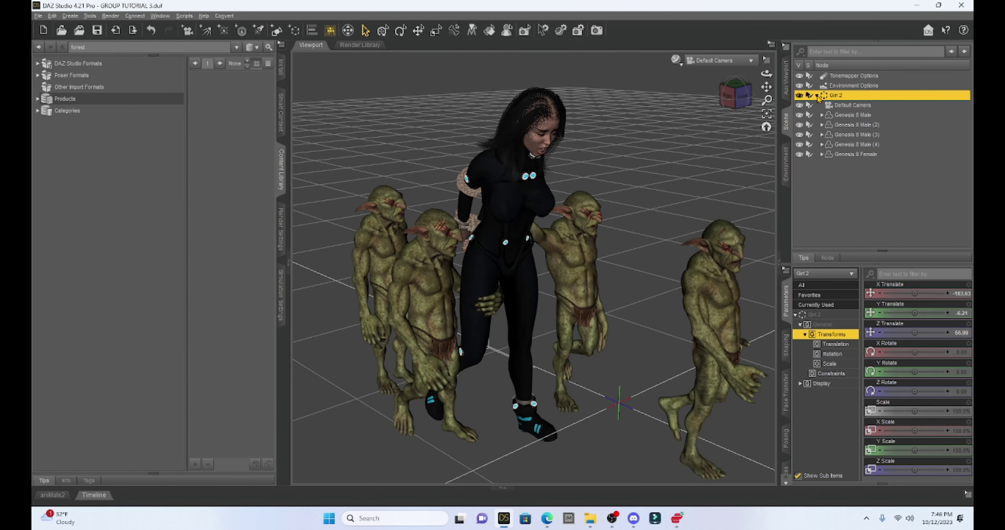
right_click(855, 108)
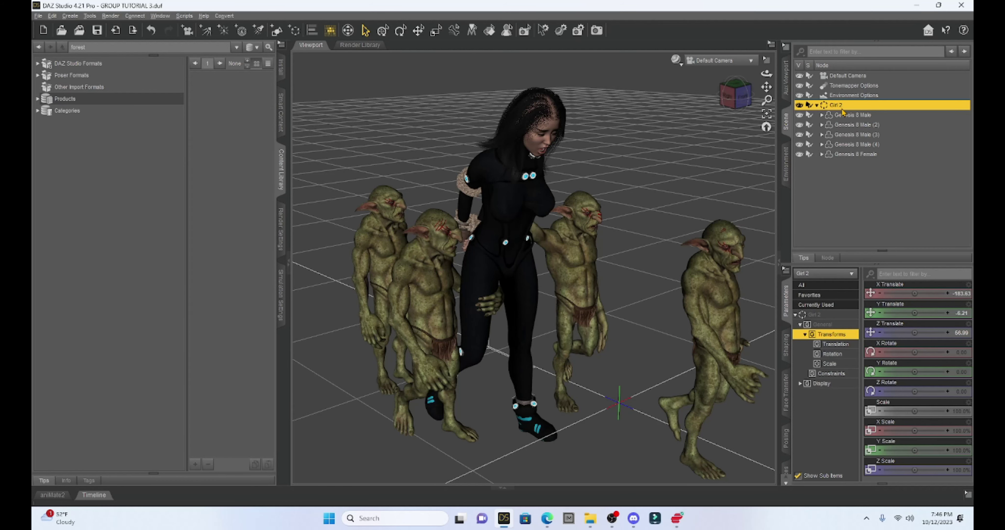
Step: Save the GROUP TUTORIAL 3 scene and open the recent scene Group Tutorial.duf
drag(766, 87, 748, 76)
click(102, 30)
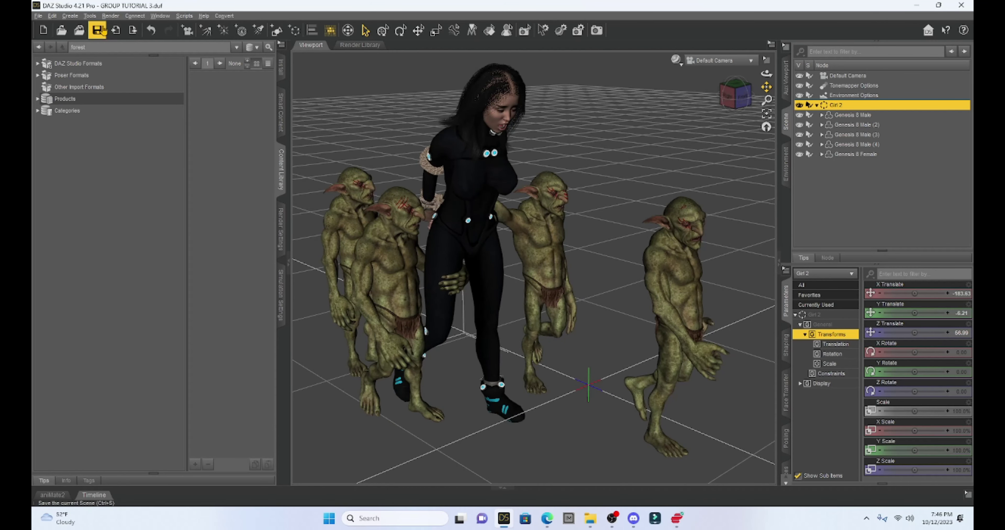
click(38, 16)
mouse_move(89, 51)
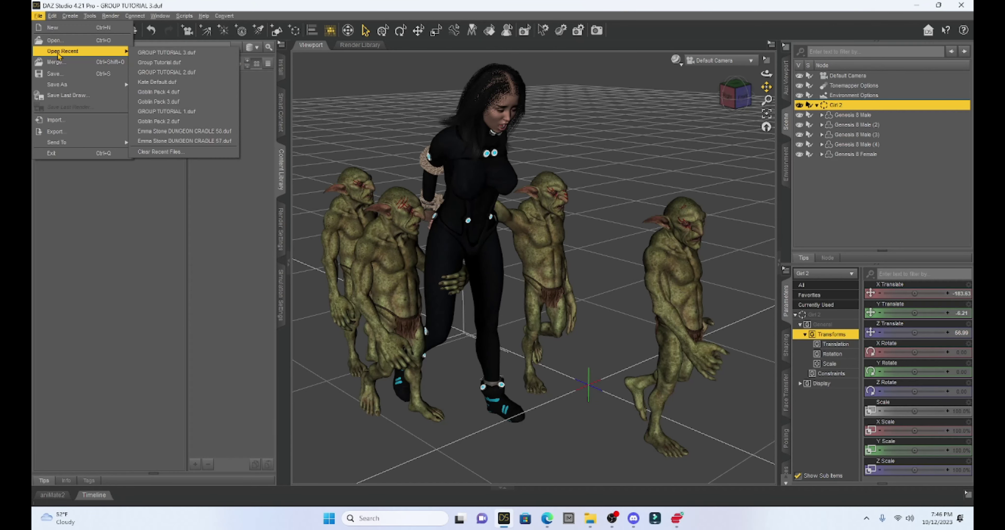
click(156, 63)
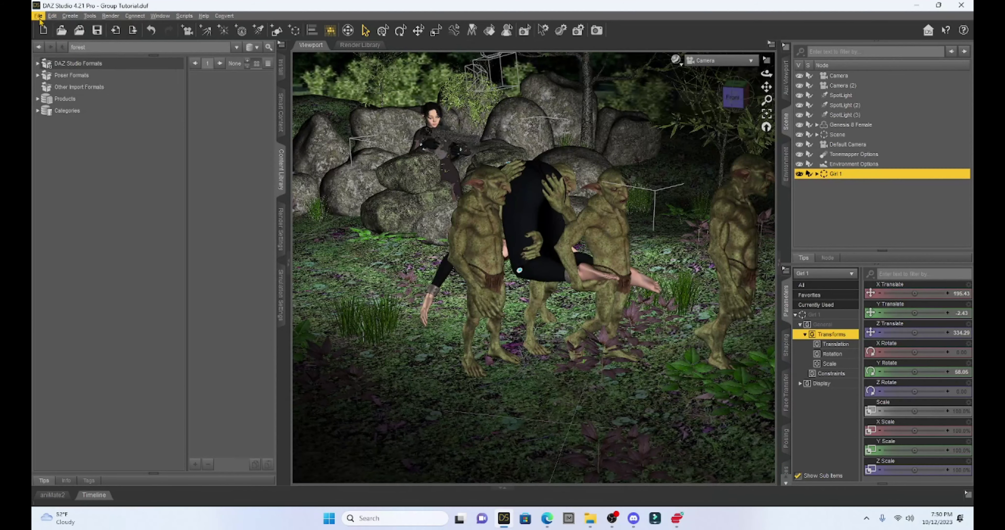
Step: Merge the GROUP TUTORIAL 3 scene file into the open forest and rocks scene
click(38, 16)
click(65, 62)
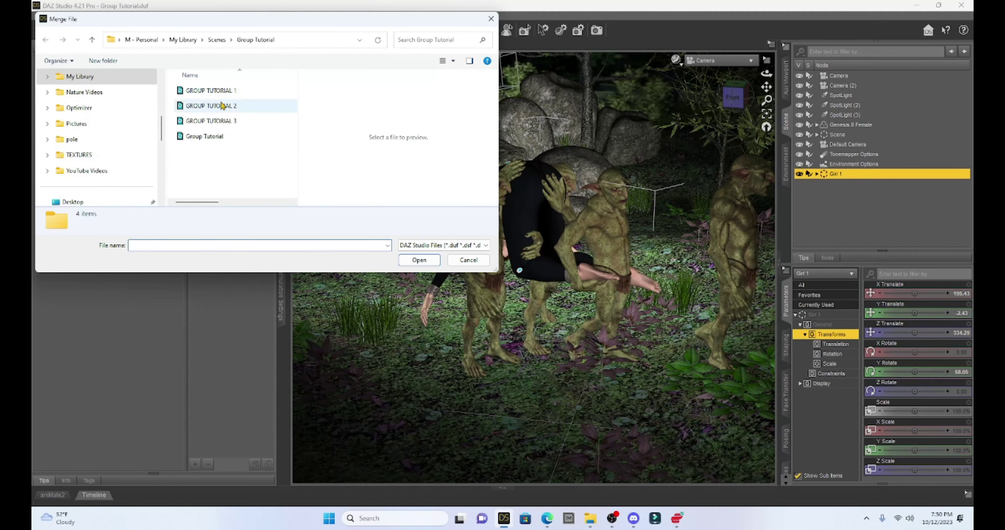
double_click(223, 123)
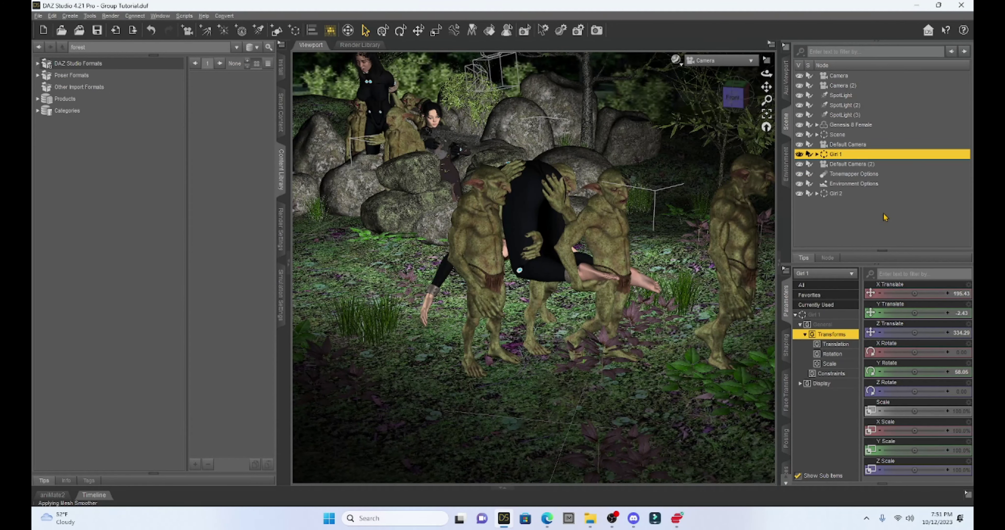
Step: Rotate the Girl 2 group to about 72 degrees on Y and move it to about 19 on X and 400 on Z, behind the Girl 1 group
click(839, 195)
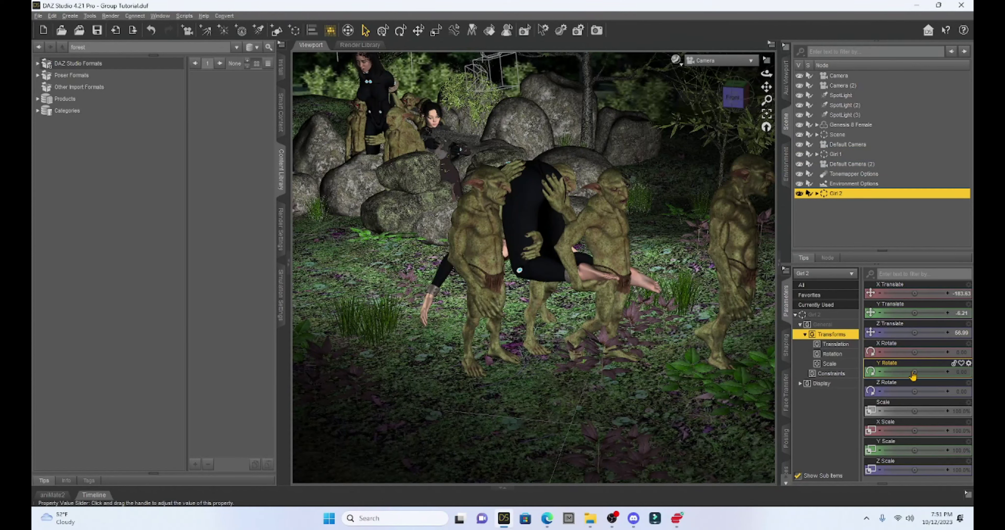
drag(914, 372, 930, 372)
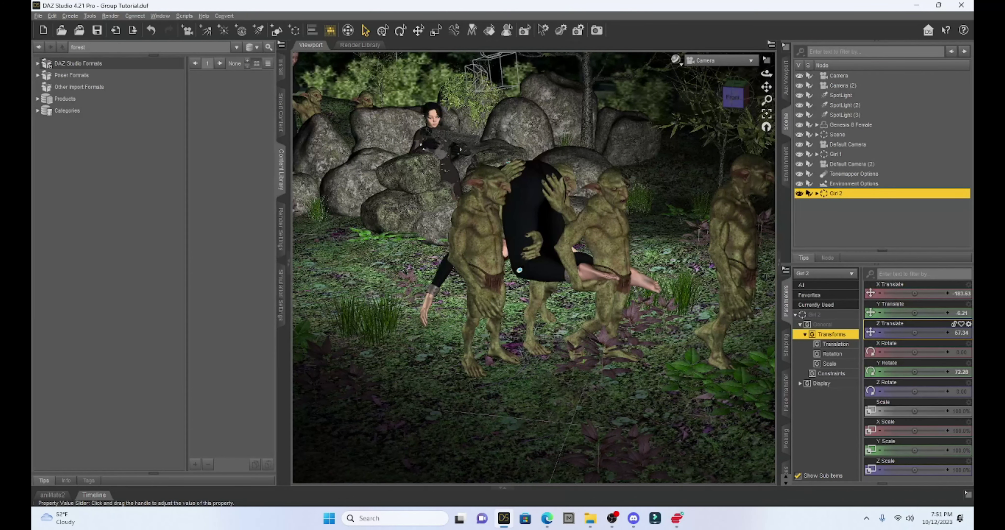
drag(894, 332, 907, 330)
click(281, 171)
drag(914, 293, 932, 293)
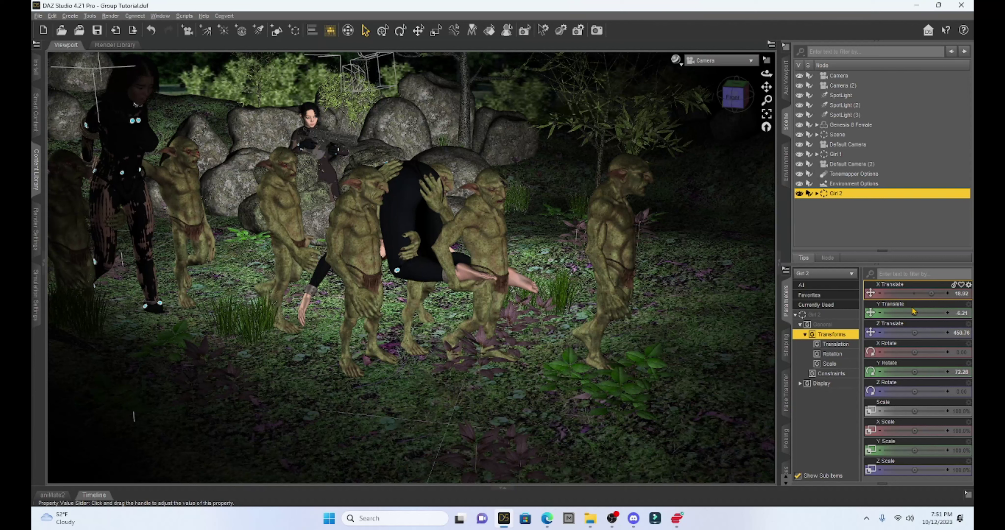
click(915, 334)
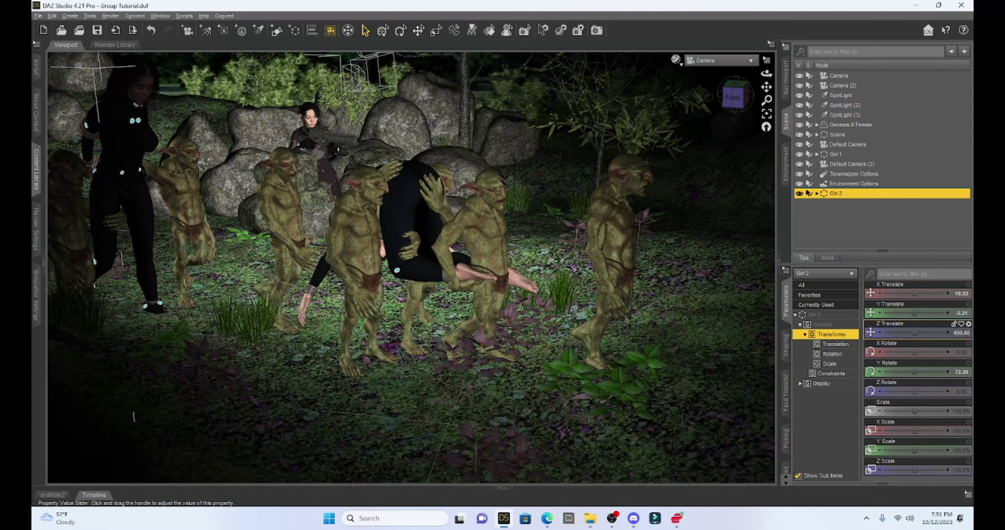
drag(915, 333, 901, 333)
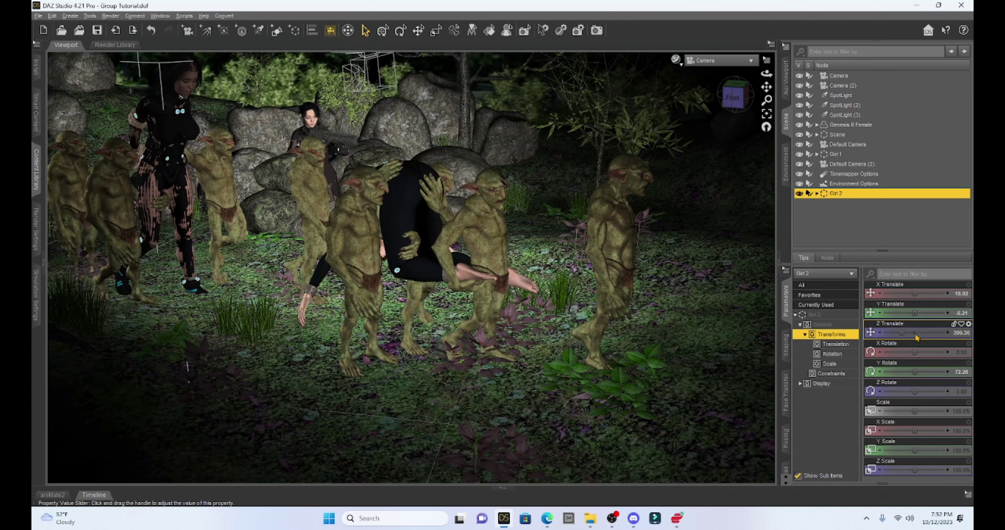